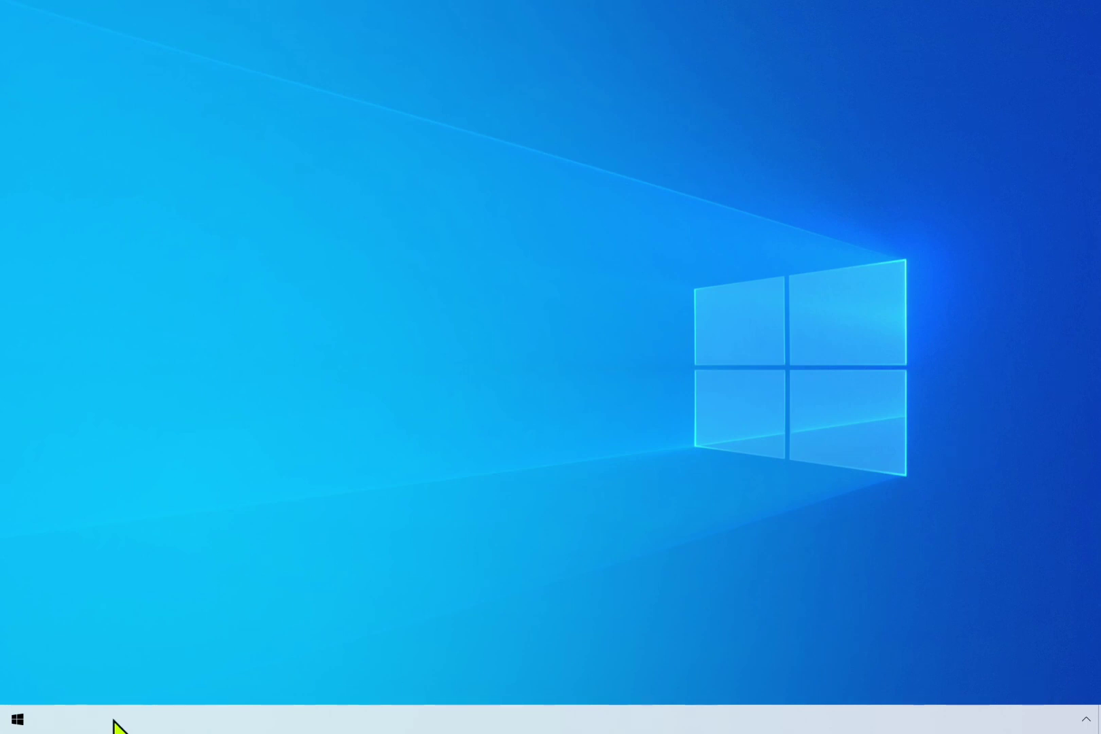
# Glance at the Start menu and the hidden tray icons, then reopen Start.
pyautogui.click(17, 722)
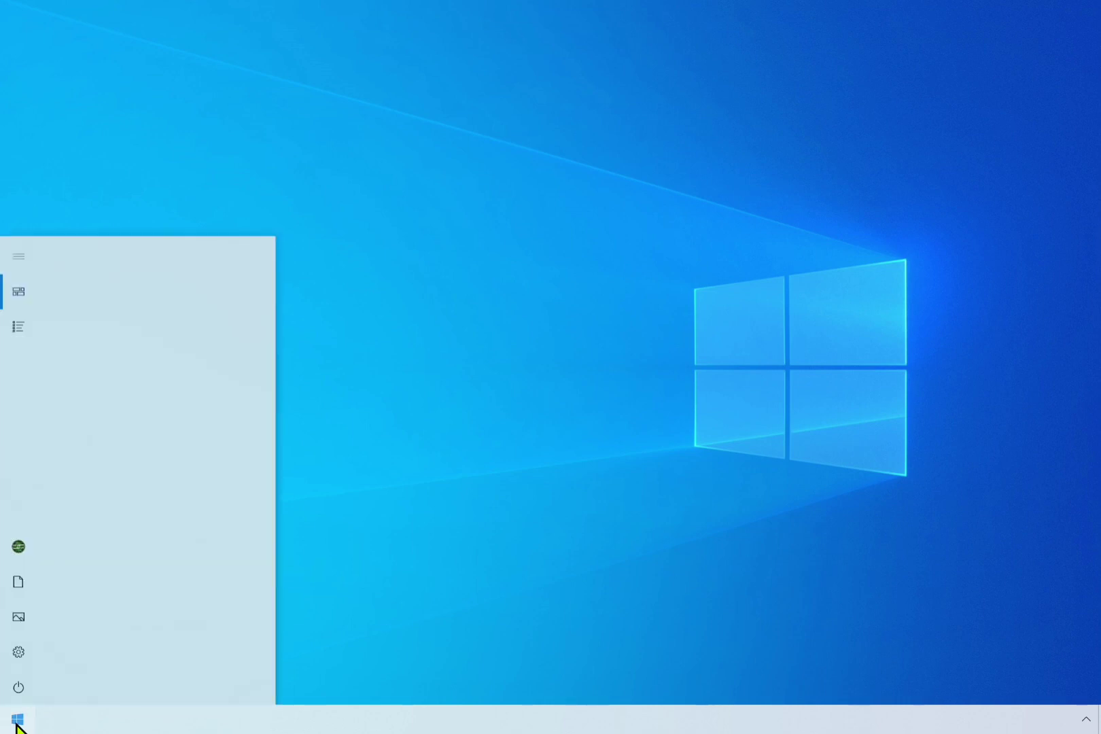
pyautogui.click(680, 642)
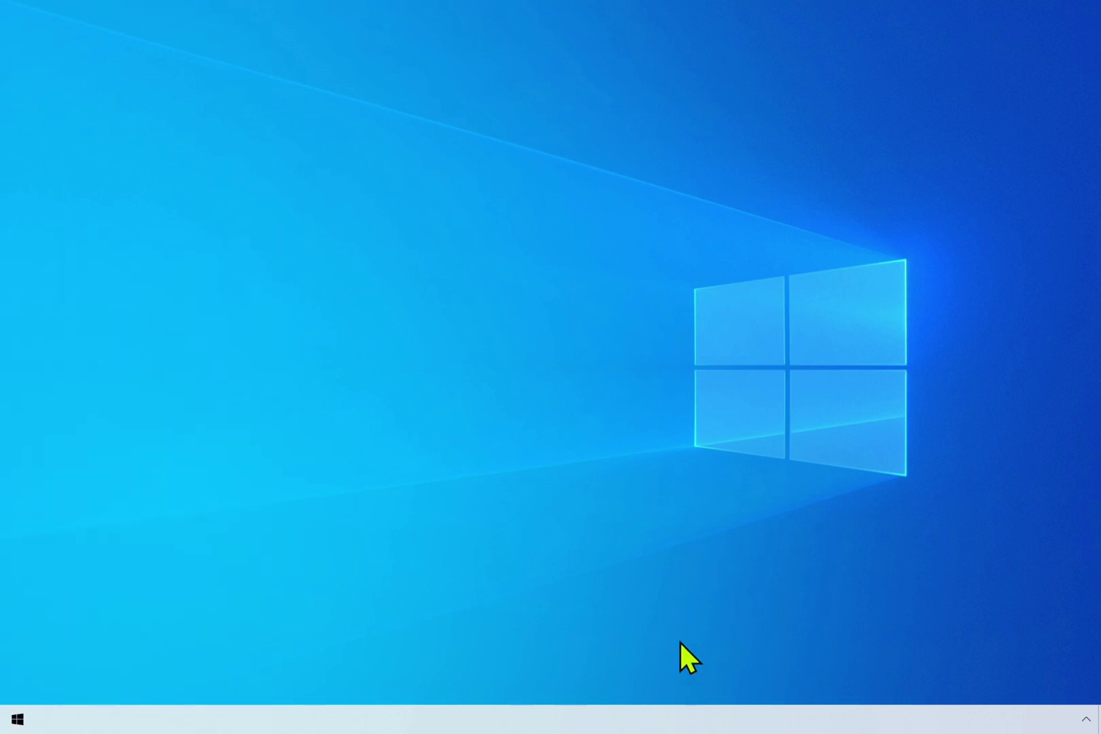
pyautogui.click(1085, 719)
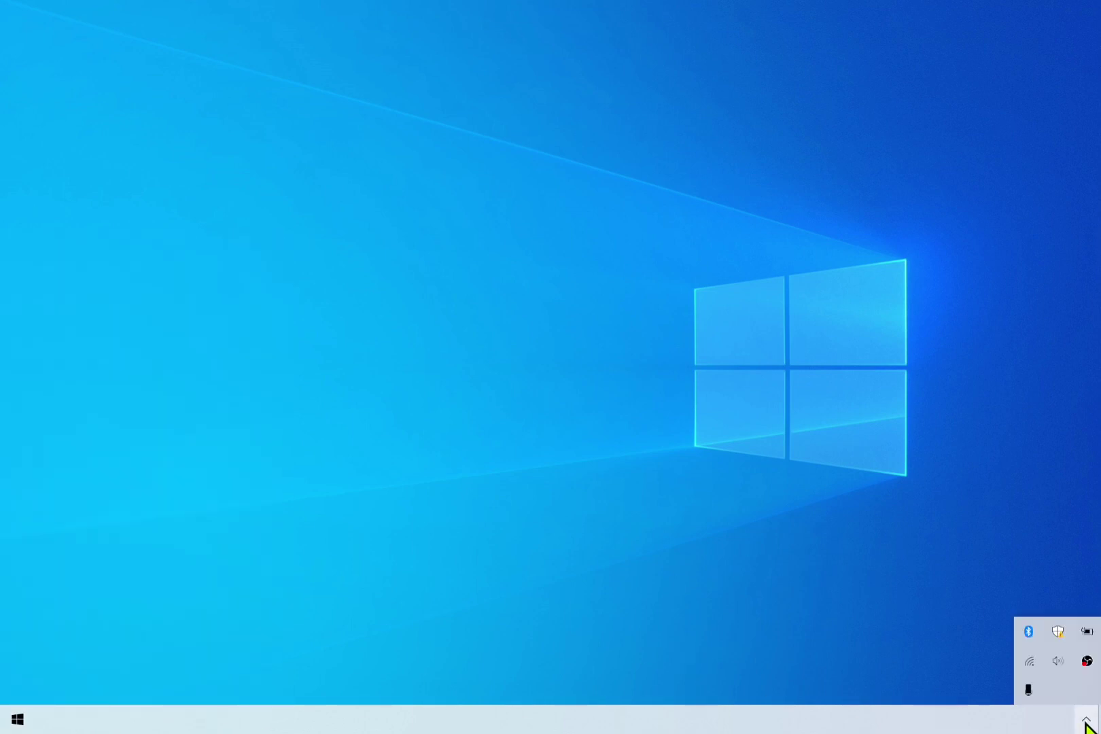
pyautogui.click(985, 429)
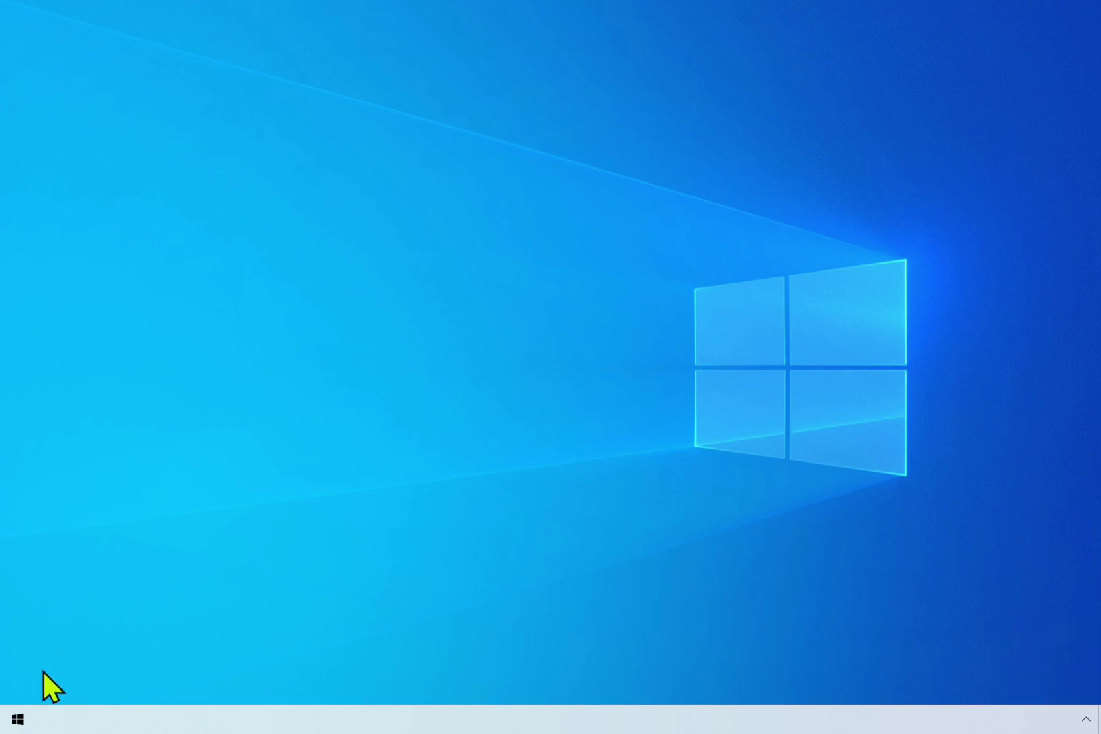
pyautogui.click(15, 725)
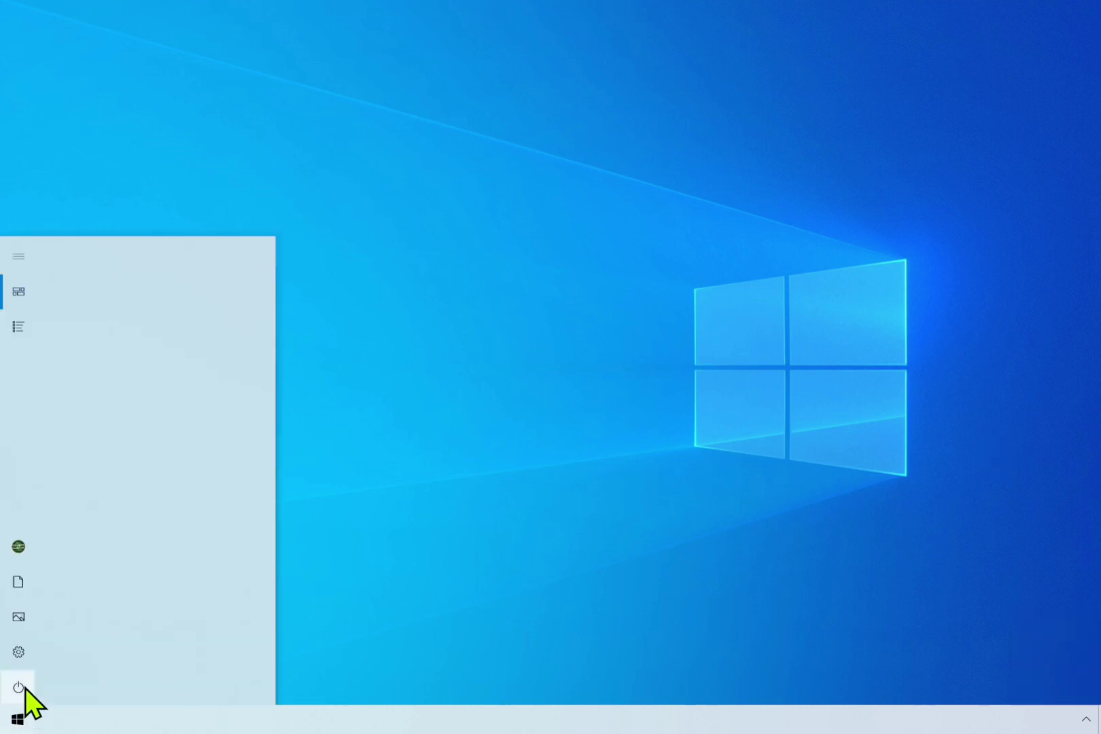
# Start Reset this PC from Update & Security > Recovery and choose Remove everything.
pyautogui.click(29, 651)
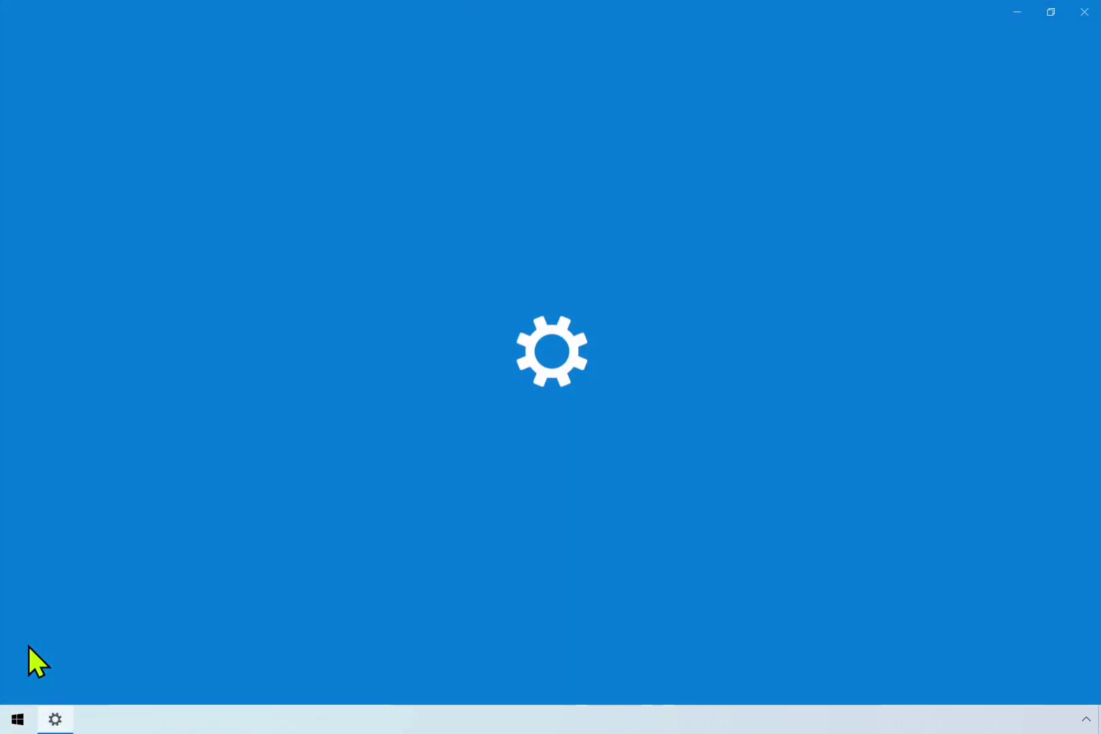
pyautogui.click(556, 398)
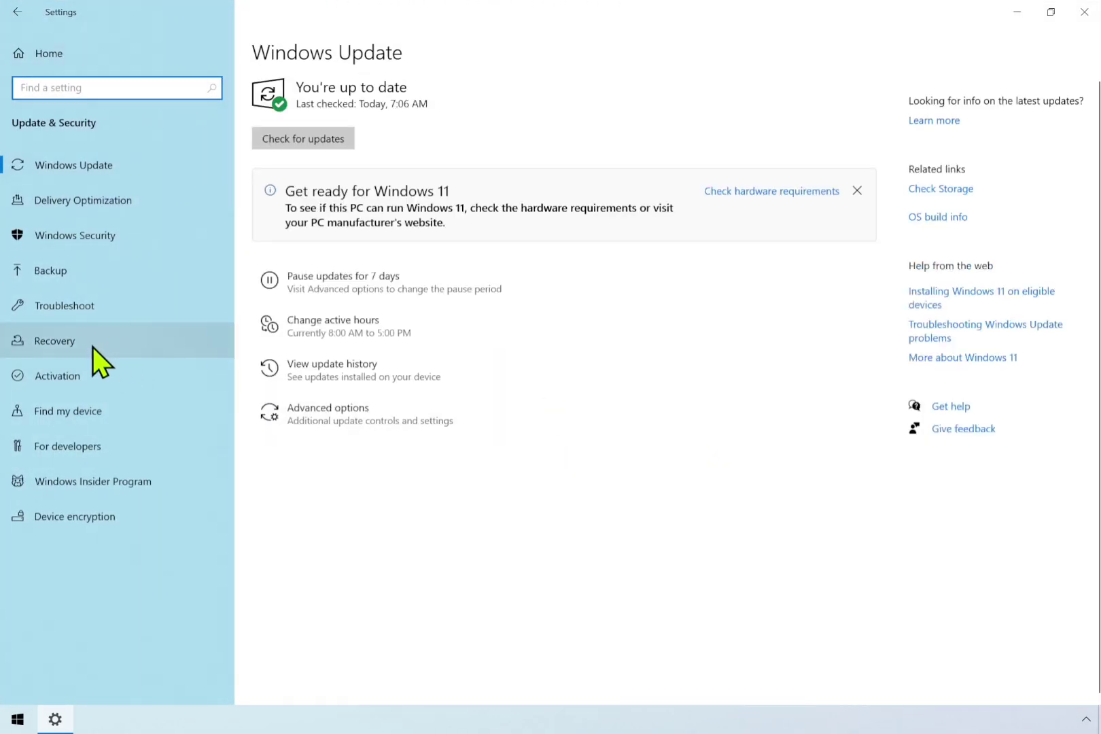
pyautogui.click(92, 346)
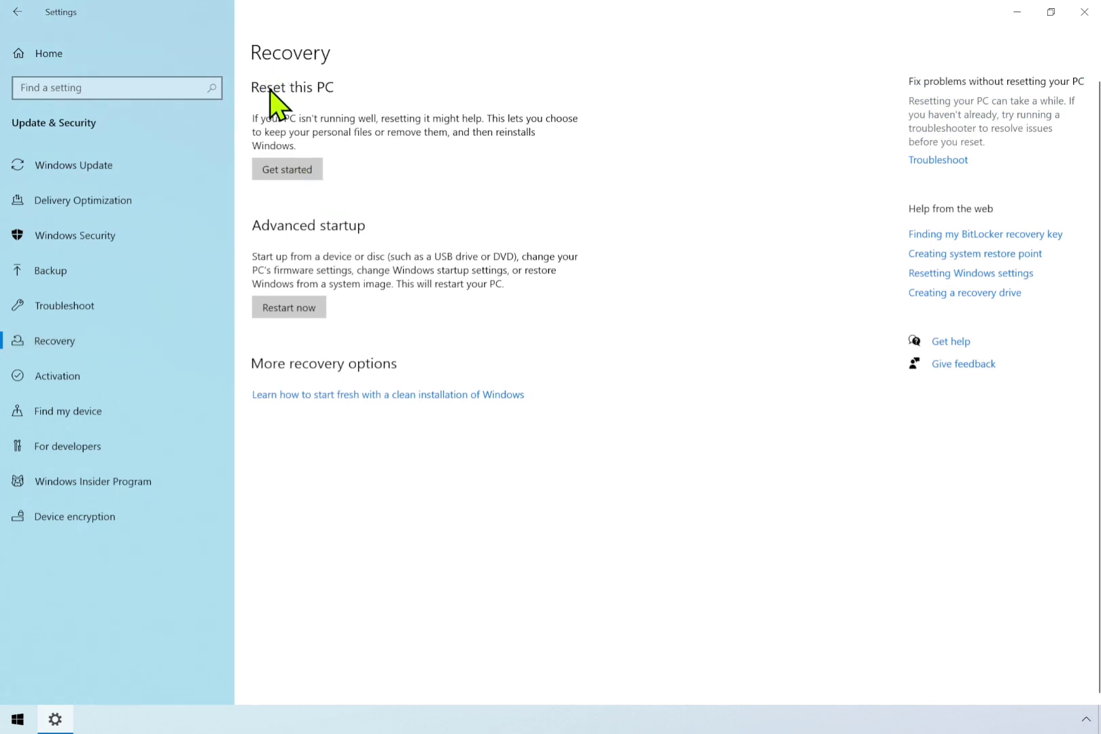
pyautogui.click(303, 178)
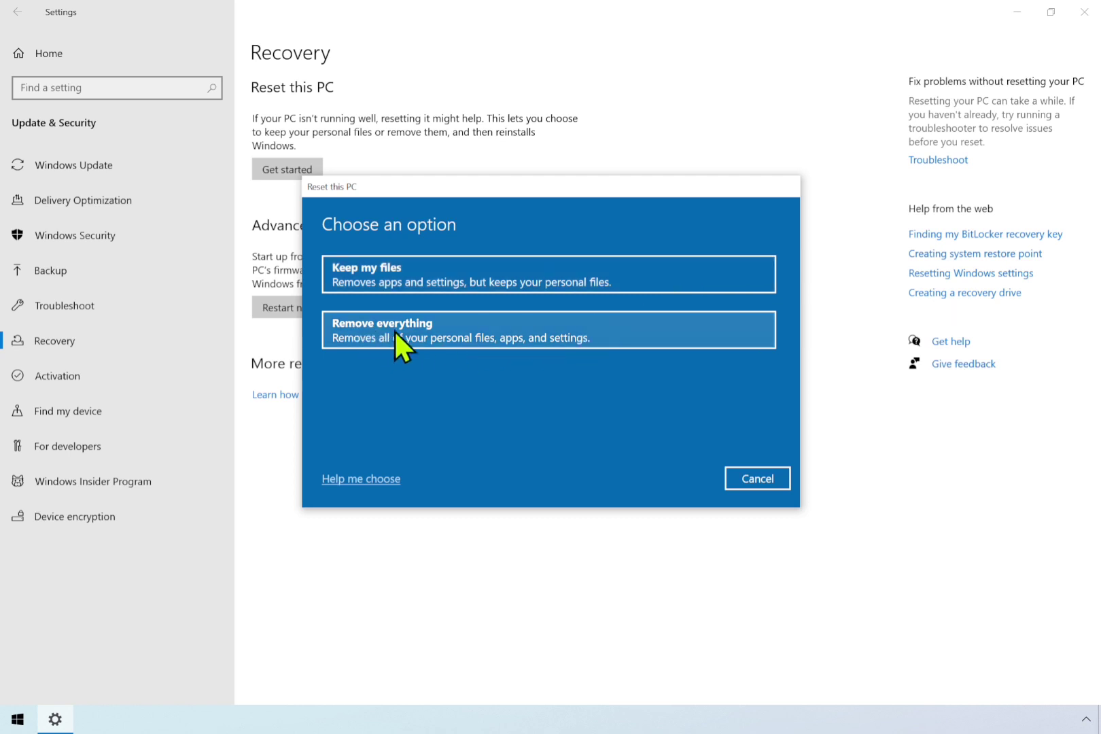
pyautogui.click(531, 331)
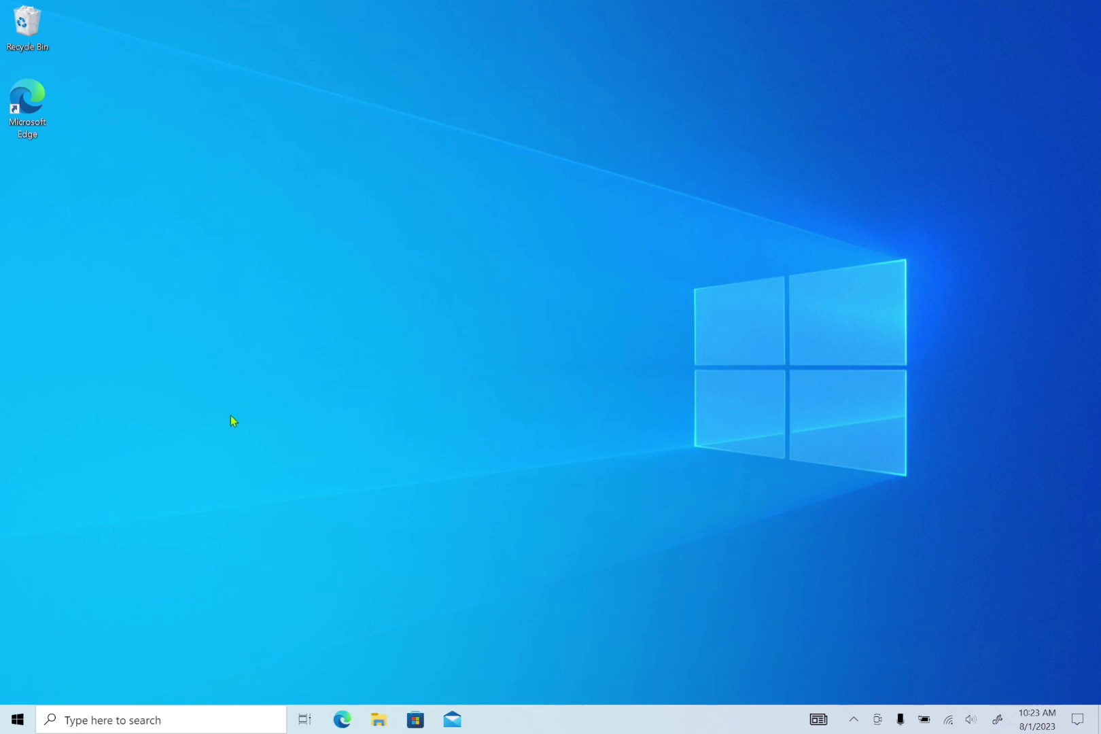
# Unpin Edge, File Explorer, Microsoft Store and Mail from the taskbar.
pyautogui.rightClick(343, 720)
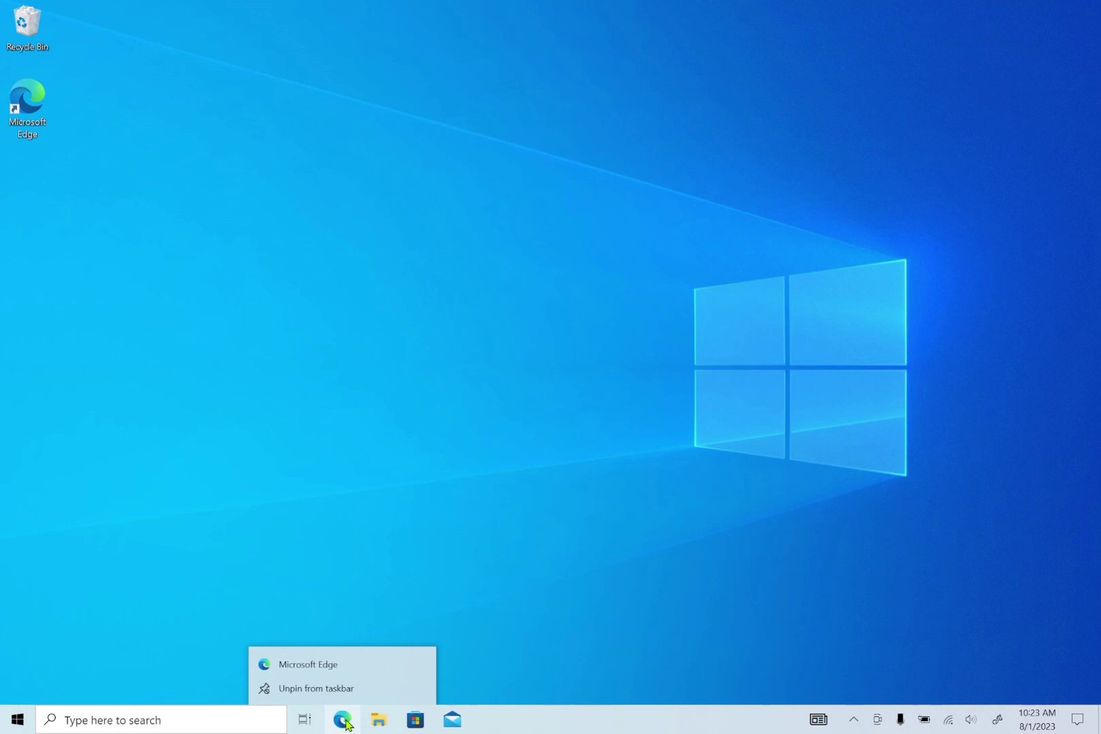
pyautogui.click(340, 690)
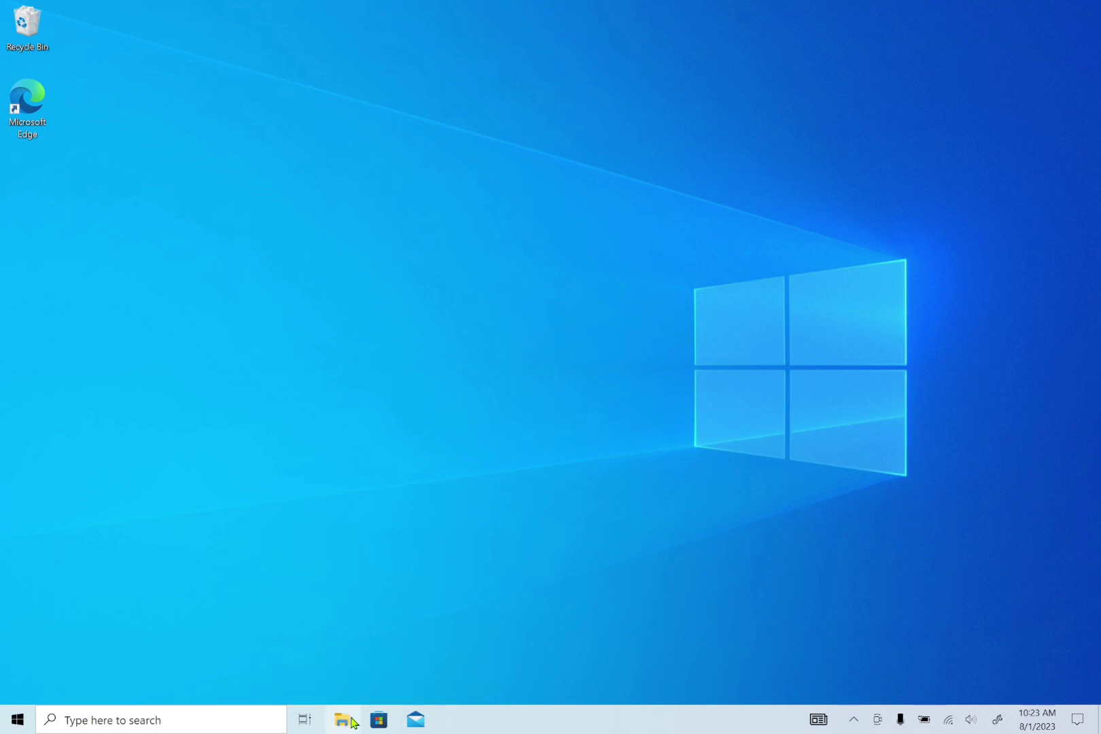
pyautogui.rightClick(352, 723)
pyautogui.click(355, 695)
pyautogui.rightClick(337, 726)
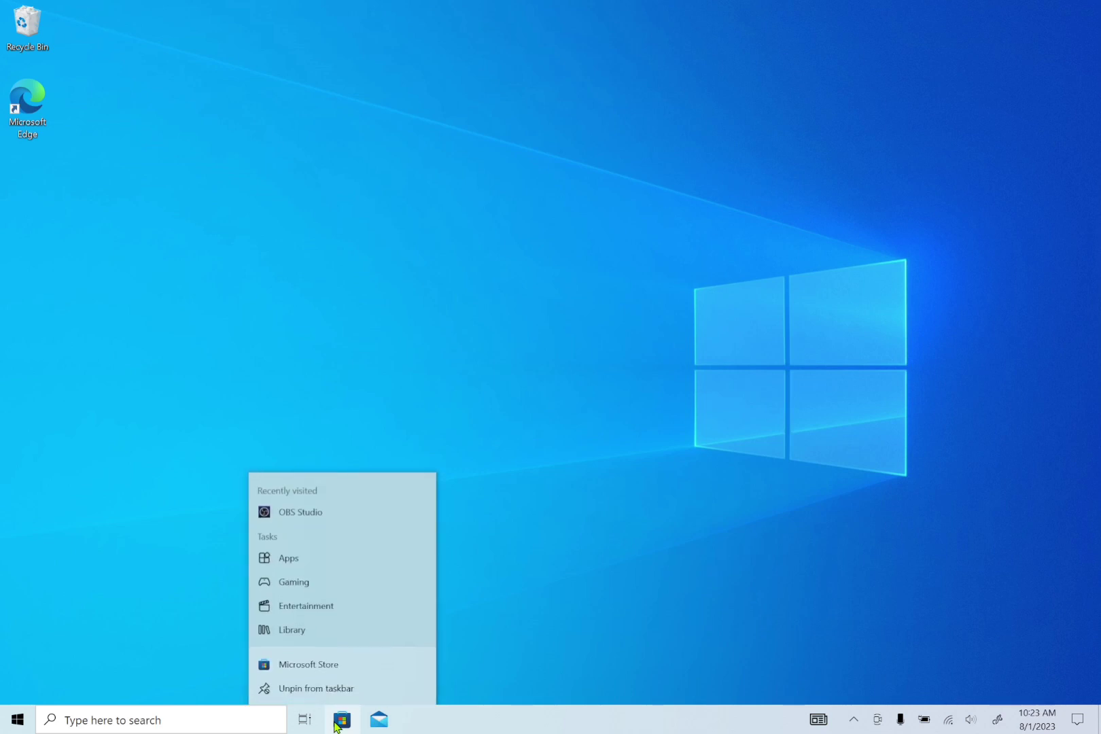
pyautogui.click(339, 691)
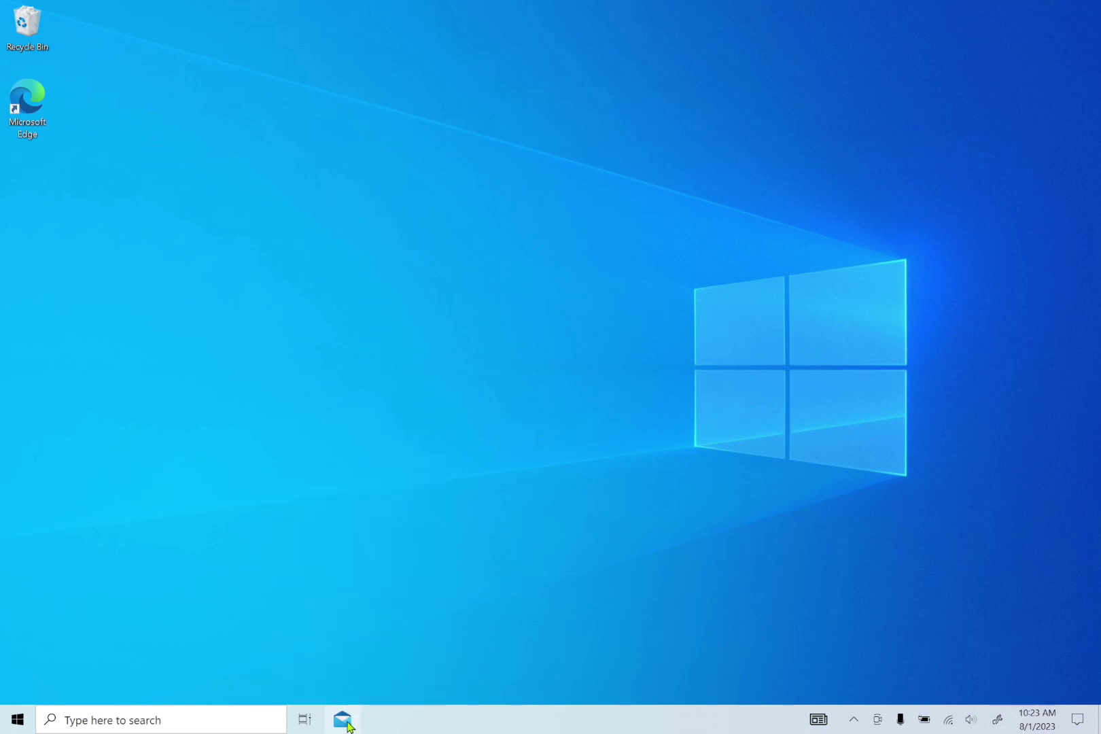
pyautogui.rightClick(347, 724)
pyautogui.click(353, 700)
# Hide the taskbar search box and turn off News and interests.
pyautogui.rightClick(396, 726)
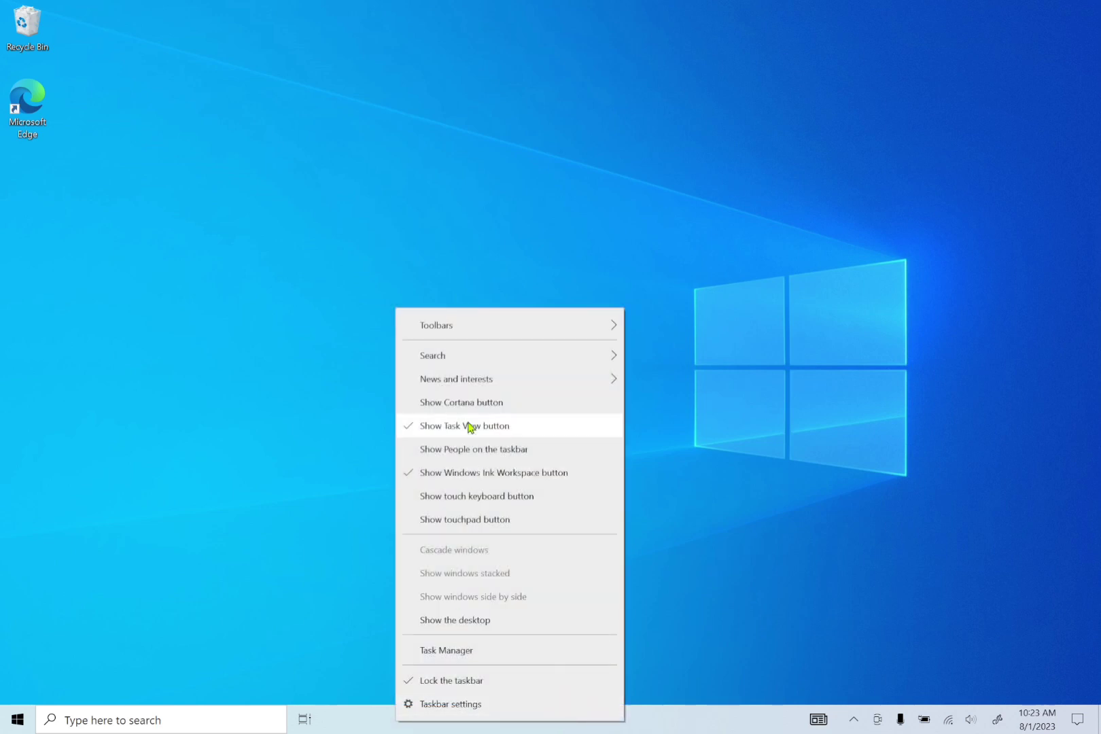
pyautogui.moveTo(531, 358)
pyautogui.click(657, 365)
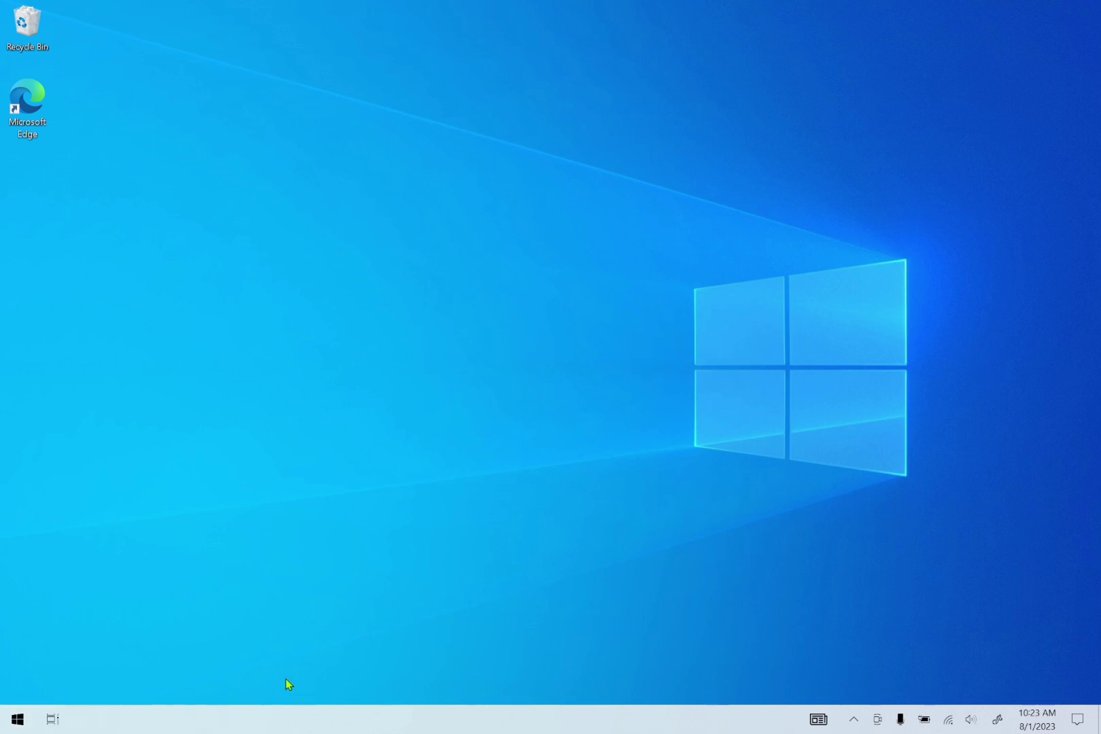
pyautogui.rightClick(261, 722)
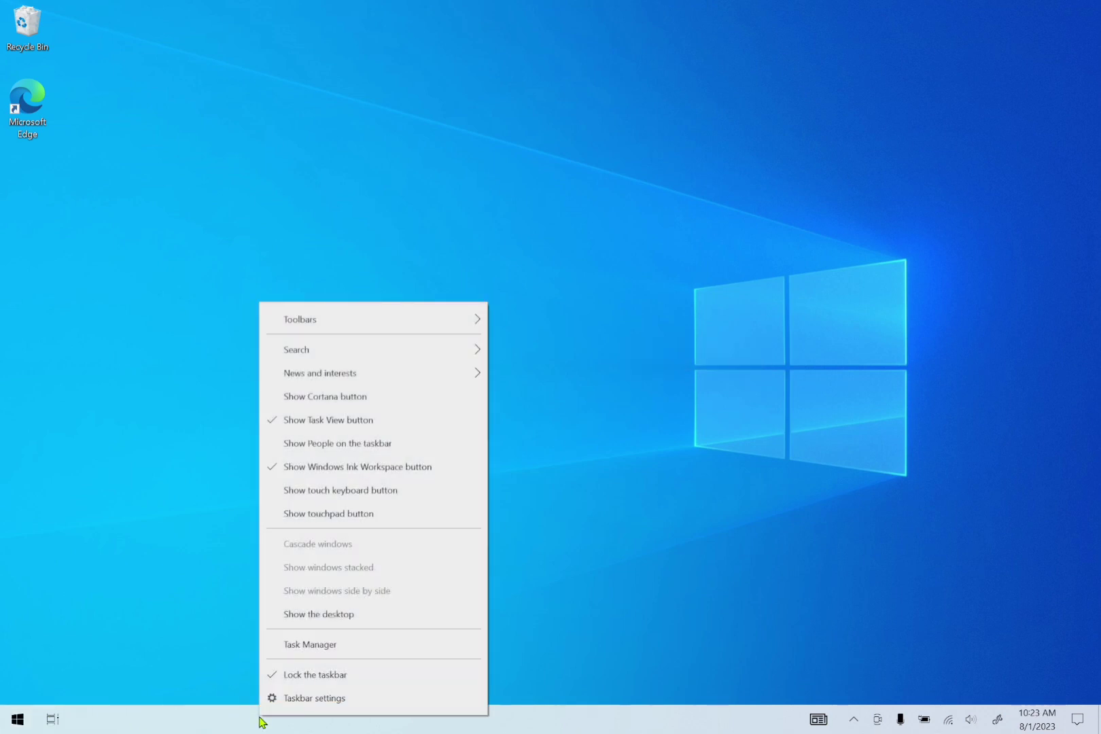
pyautogui.moveTo(356, 377)
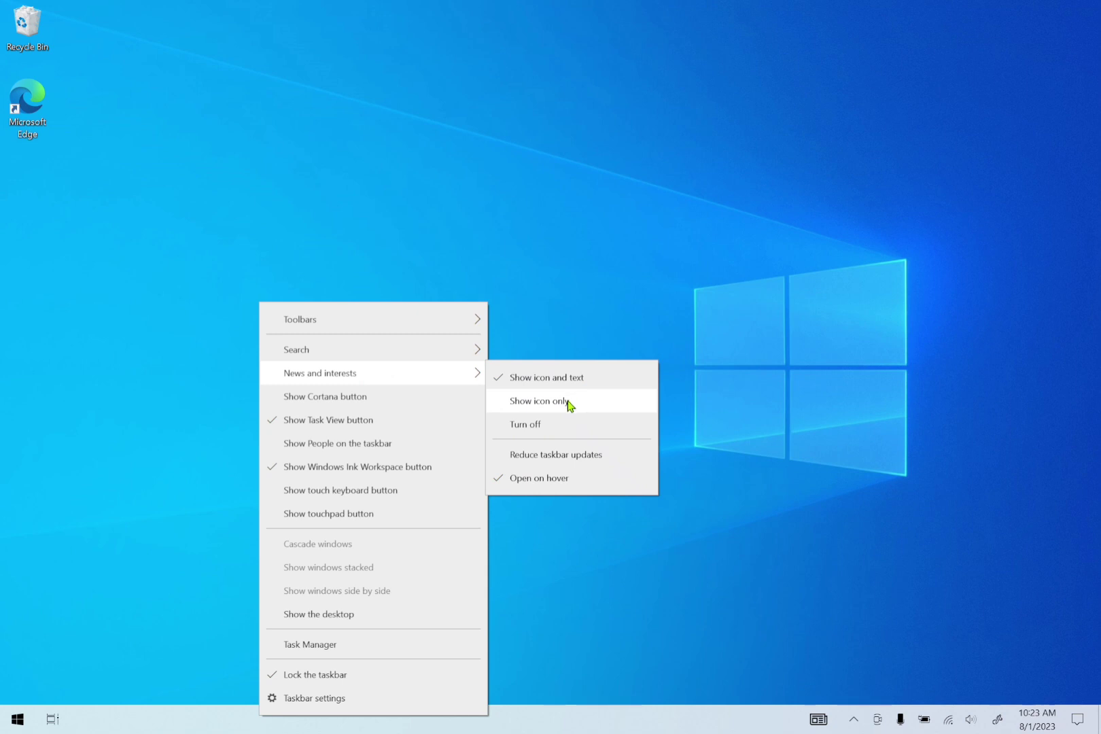
pyautogui.click(547, 427)
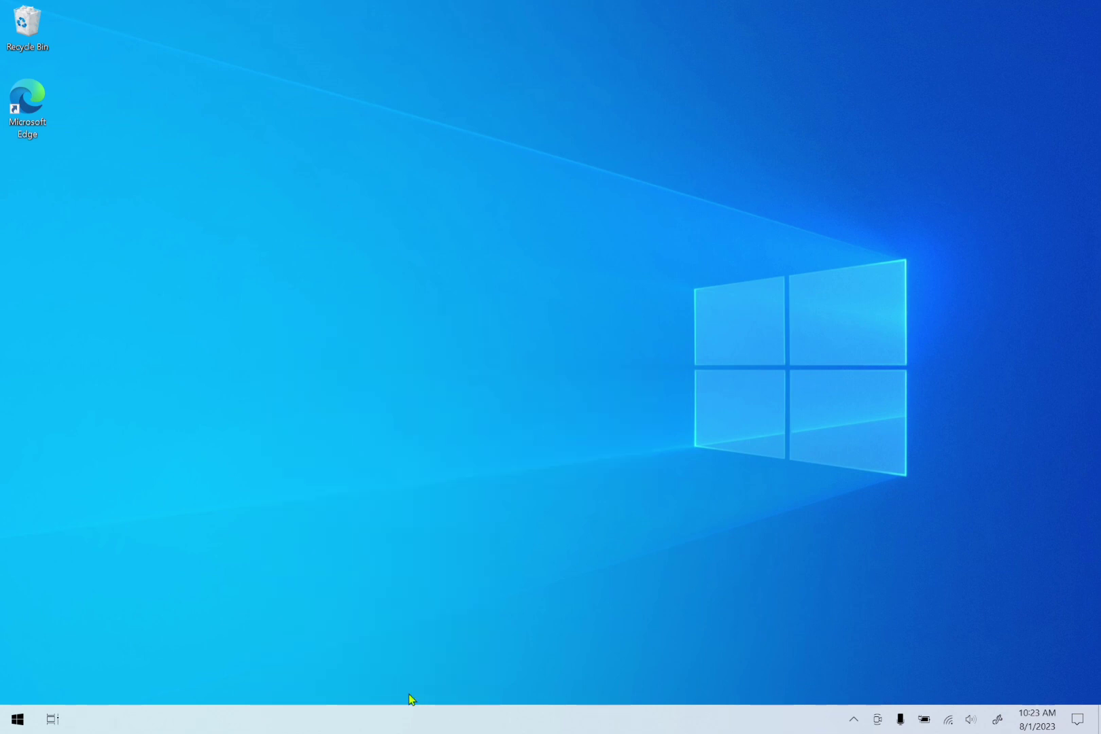
# Hide the Task View and Windows Ink Workspace buttons from the taskbar.
pyautogui.rightClick(163, 731)
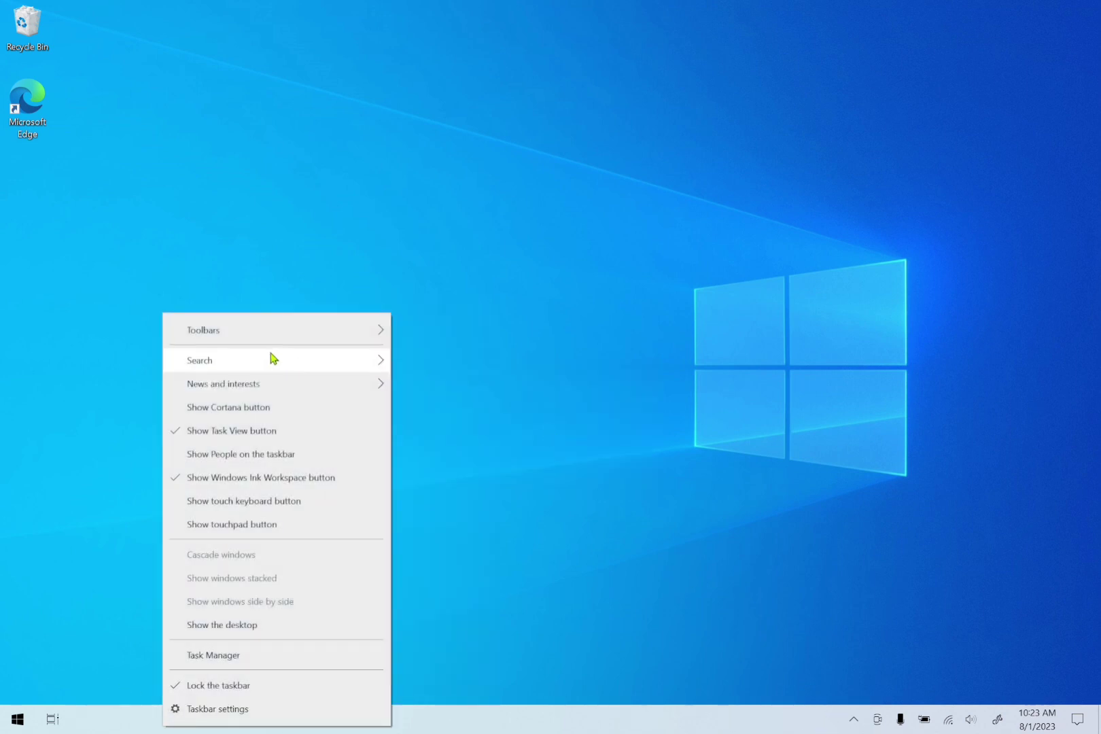
pyautogui.click(233, 432)
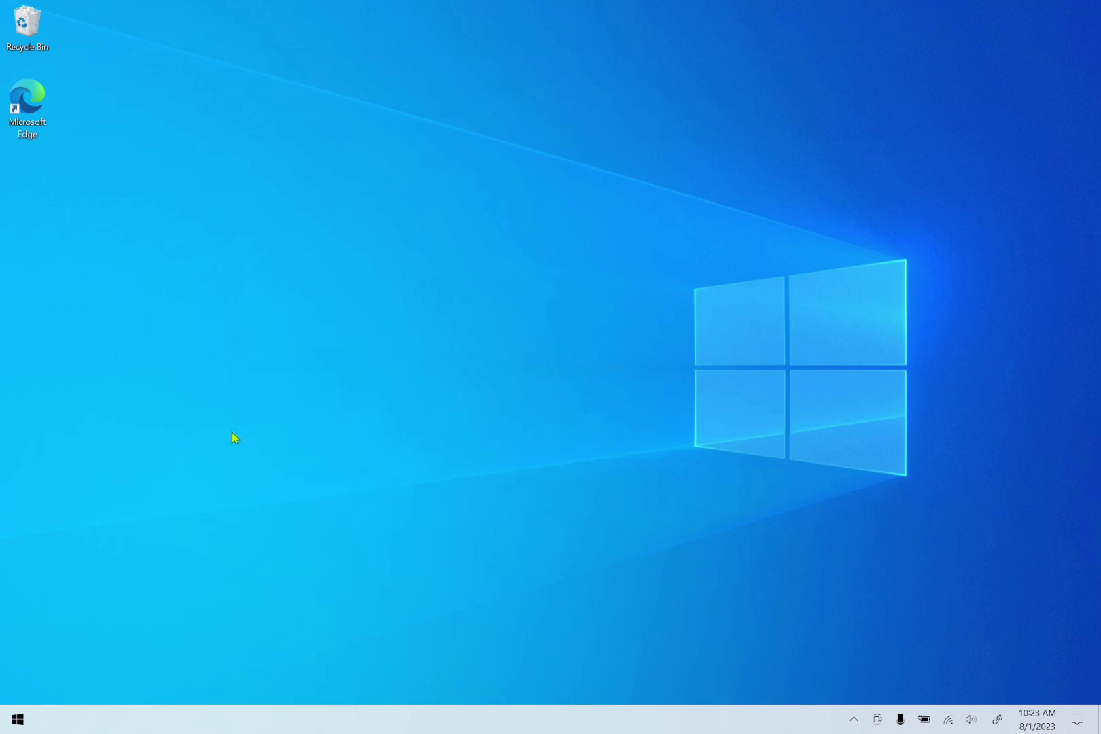
pyautogui.rightClick(243, 731)
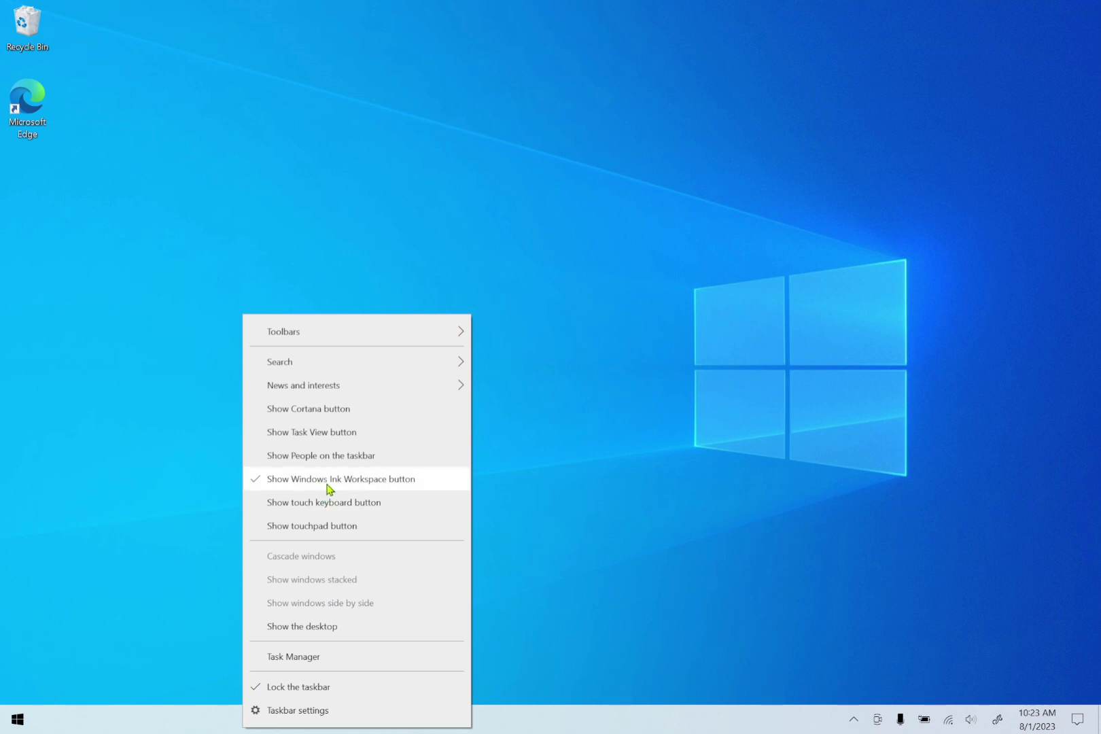
pyautogui.click(327, 484)
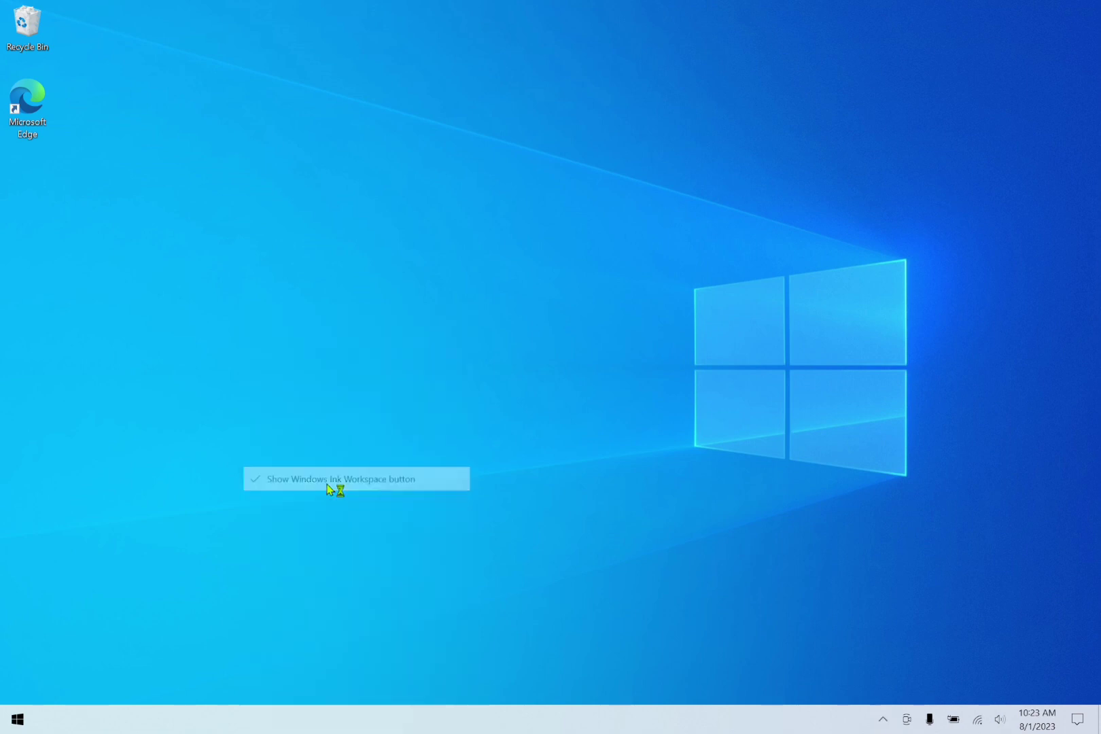
pyautogui.rightClick(344, 724)
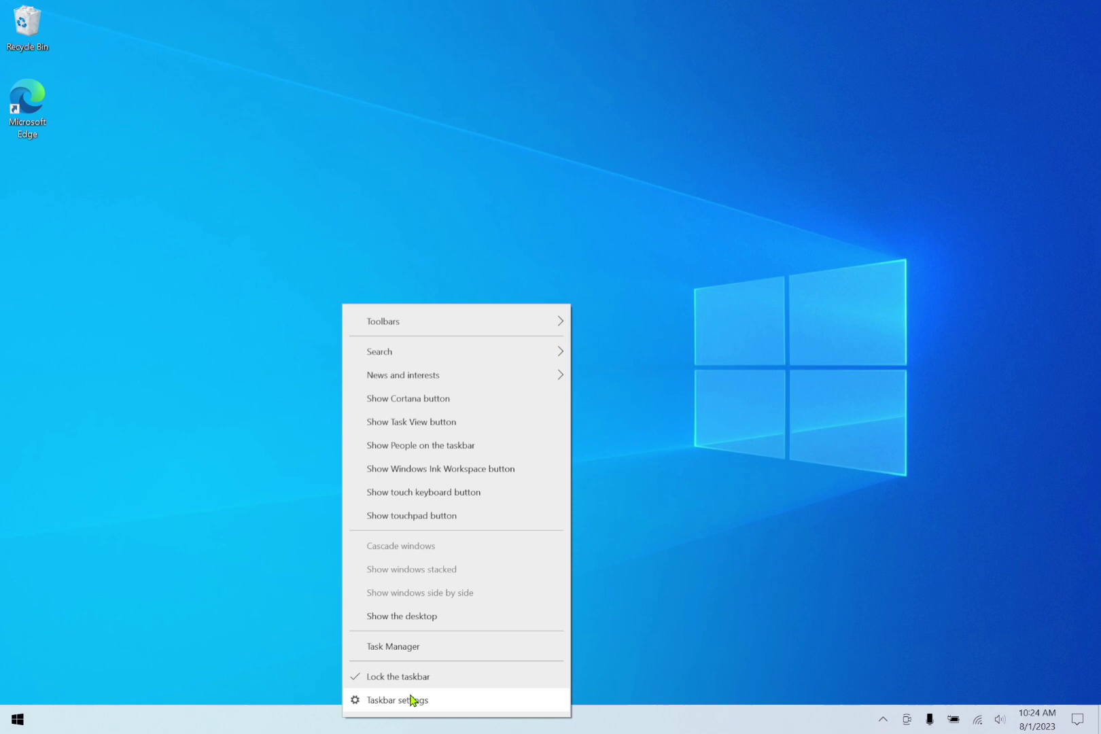
# Move a tray icon into the hidden overflow area and delete the Edge desktop shortcut.
pyautogui.click(639, 719)
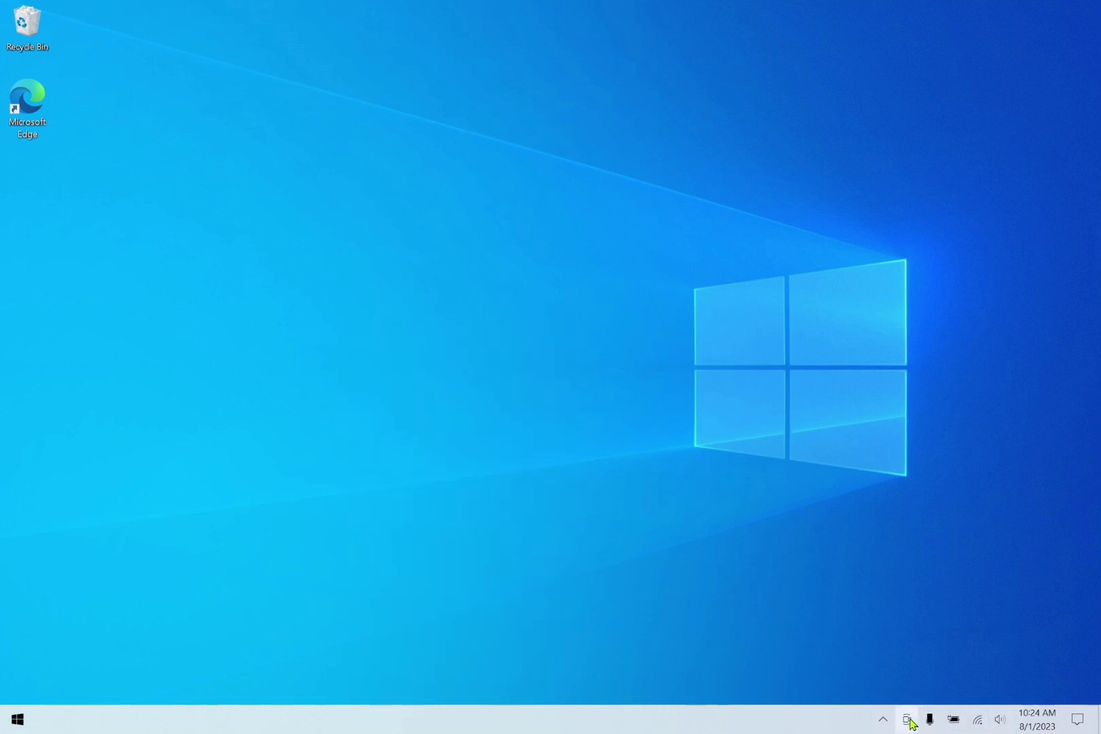
pyautogui.moveTo(910, 724); pyautogui.dragTo(950, 703)
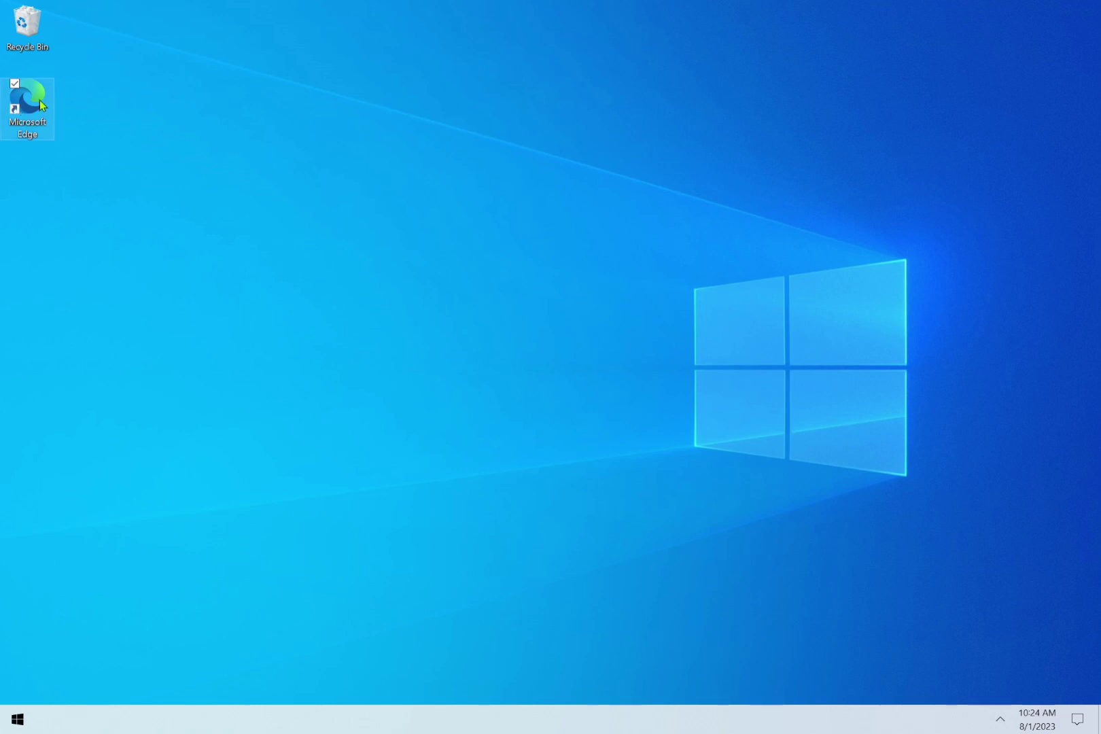
pyautogui.press('Delete')
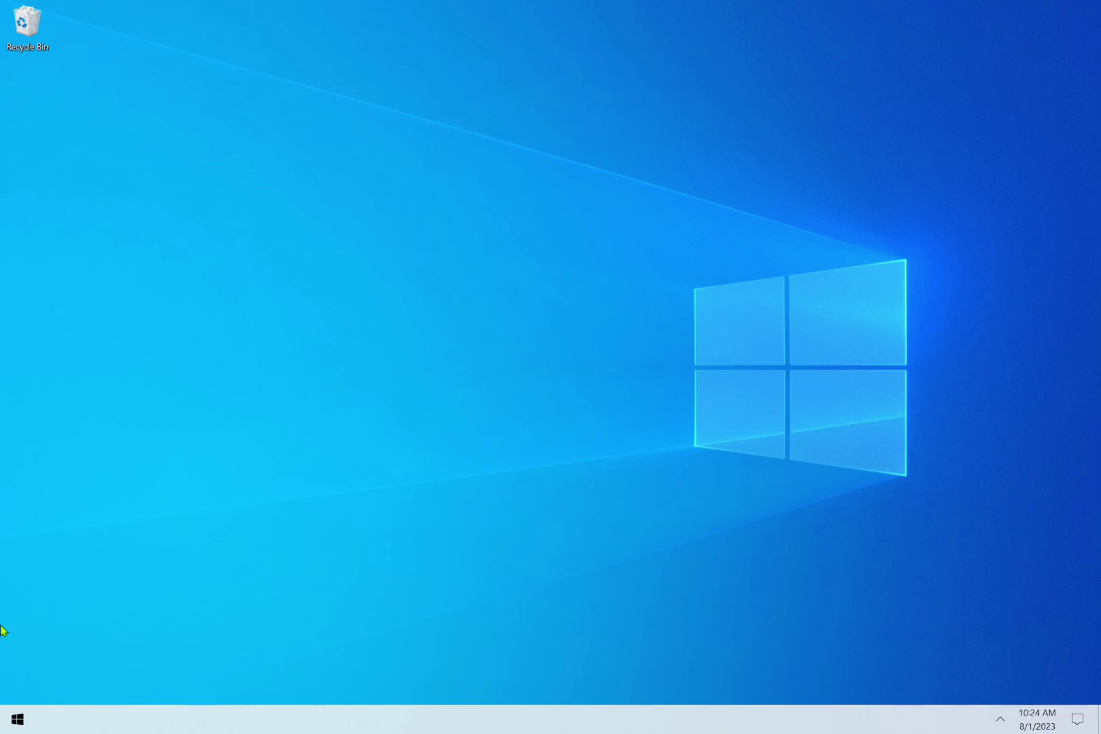
# Open Settings and search 'theme' to reach the Themes page.
pyautogui.click(23, 726)
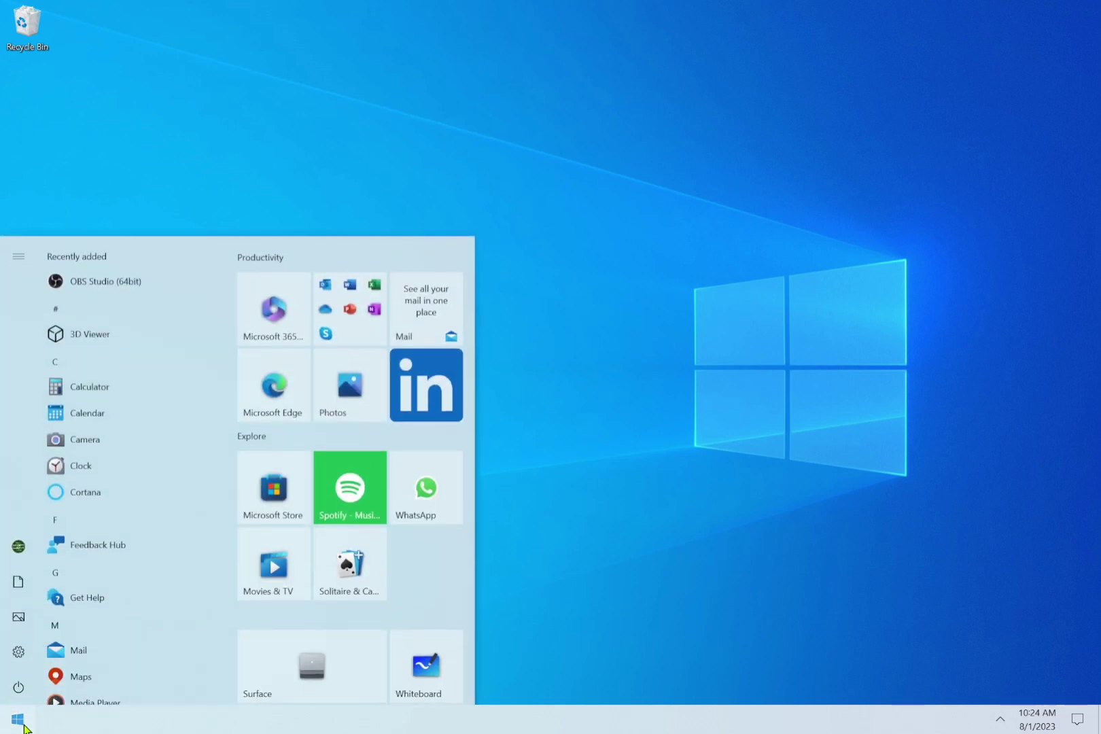
pyautogui.click(23, 656)
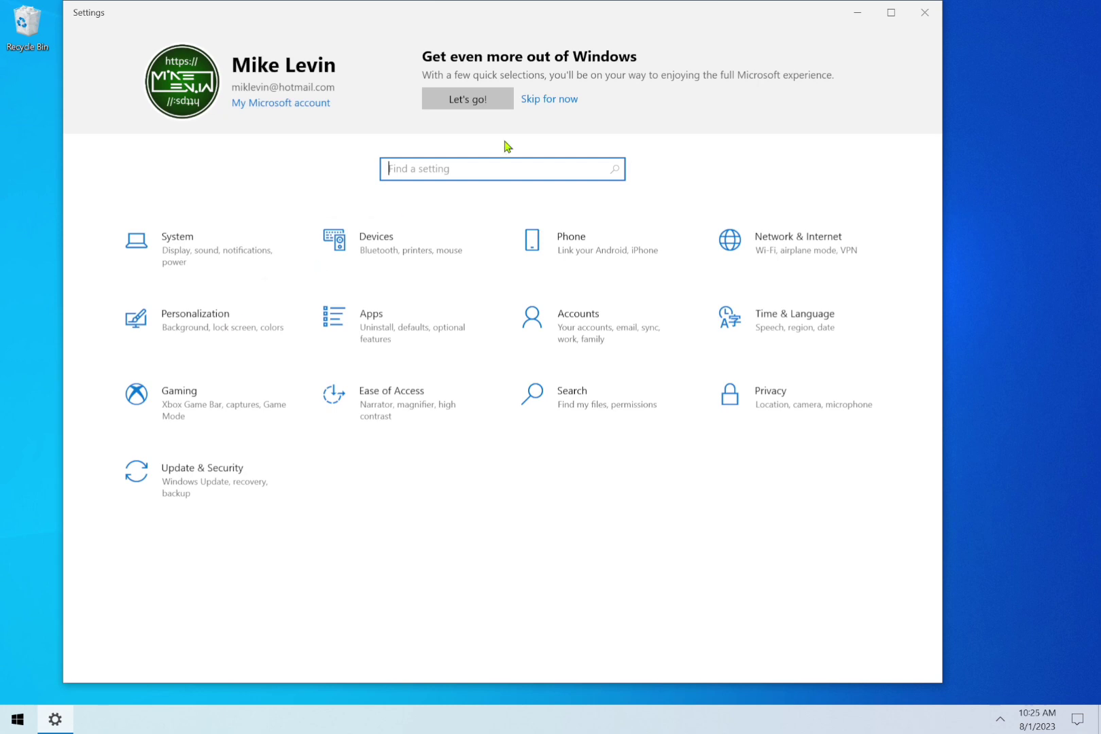
pyautogui.write('theme')
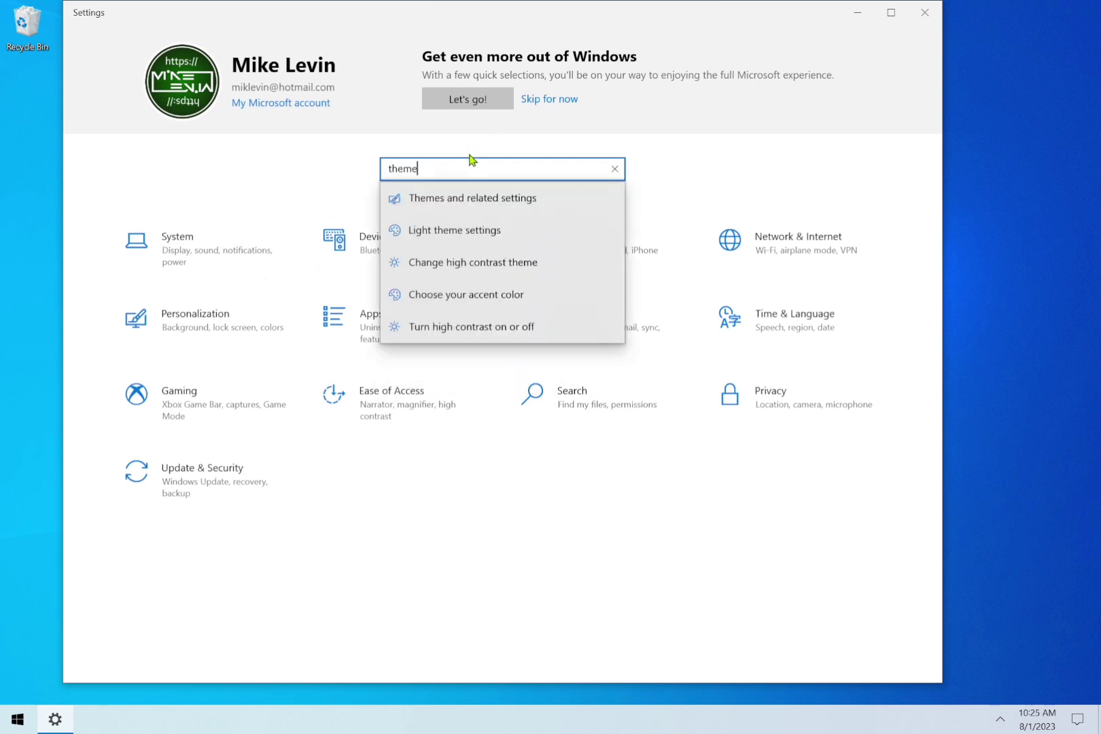
pyautogui.click(465, 198)
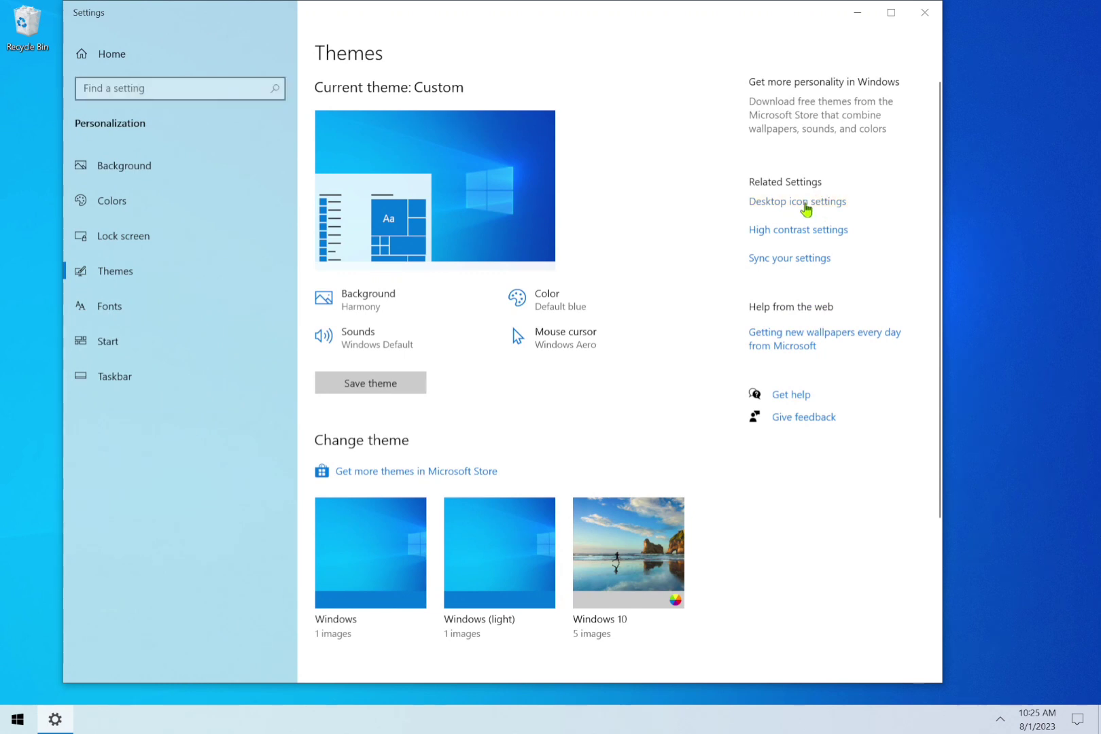
# Uncheck Recycle Bin in Desktop Icon Settings, then Apply and OK.
pyautogui.click(806, 203)
pyautogui.moveTo(179, 30); pyautogui.dragTo(232, 51)
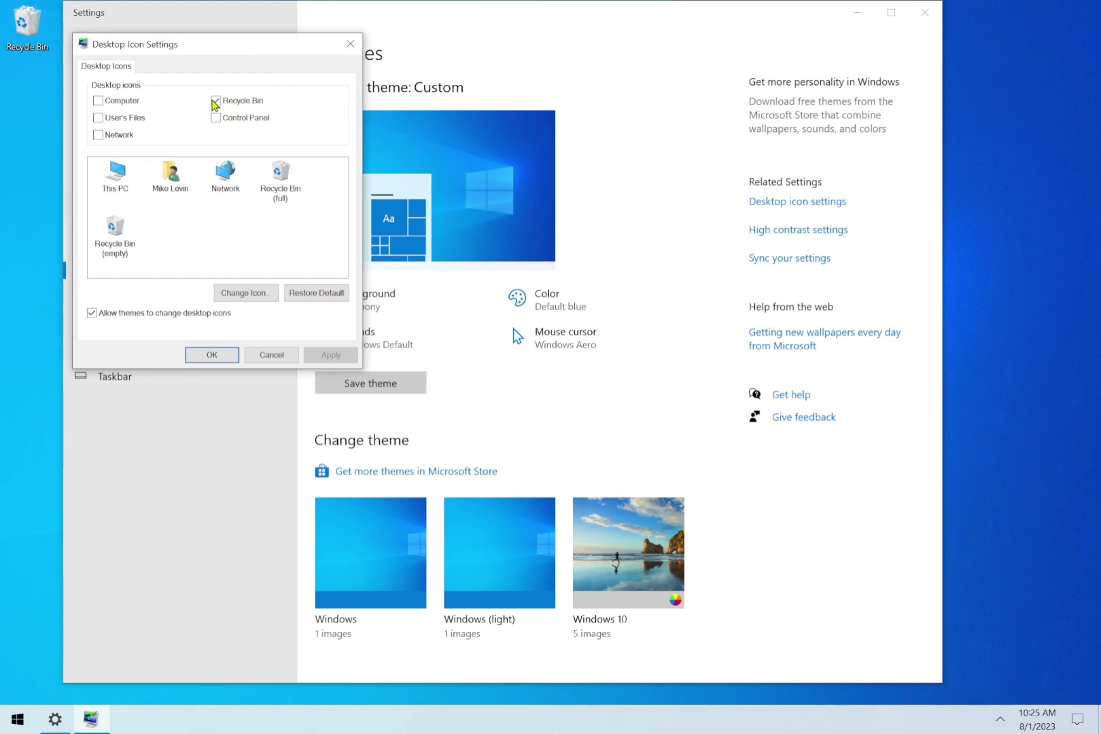
pyautogui.click(214, 102)
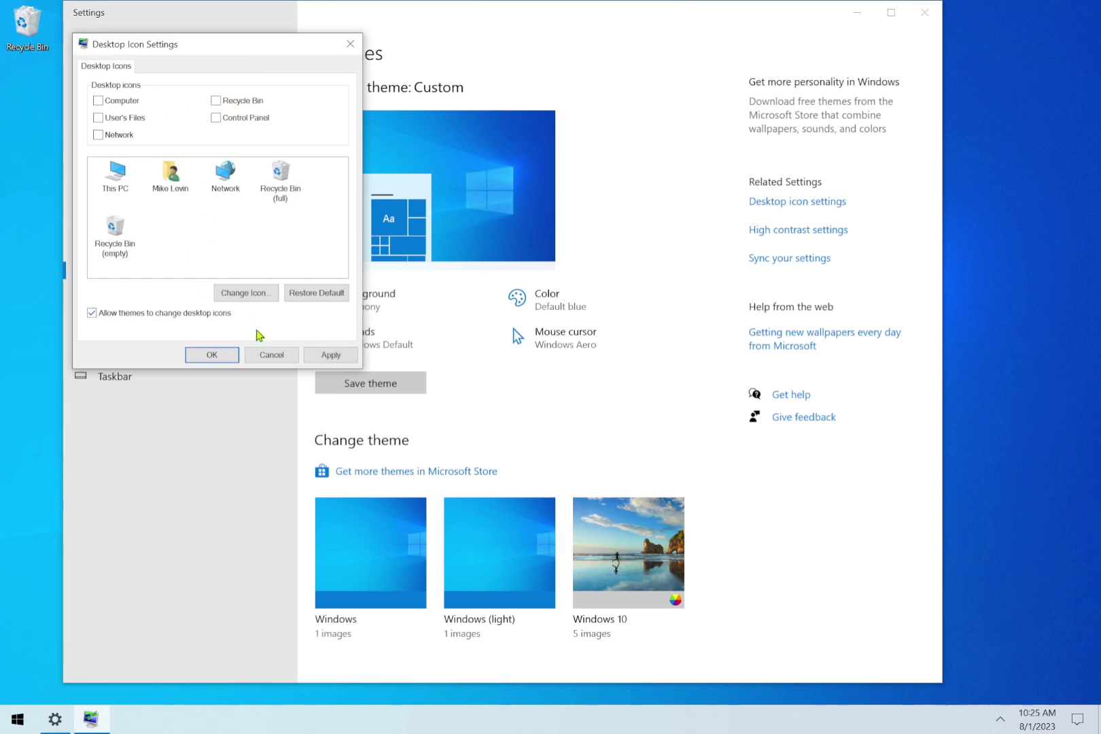
pyautogui.click(320, 355)
pyautogui.click(211, 355)
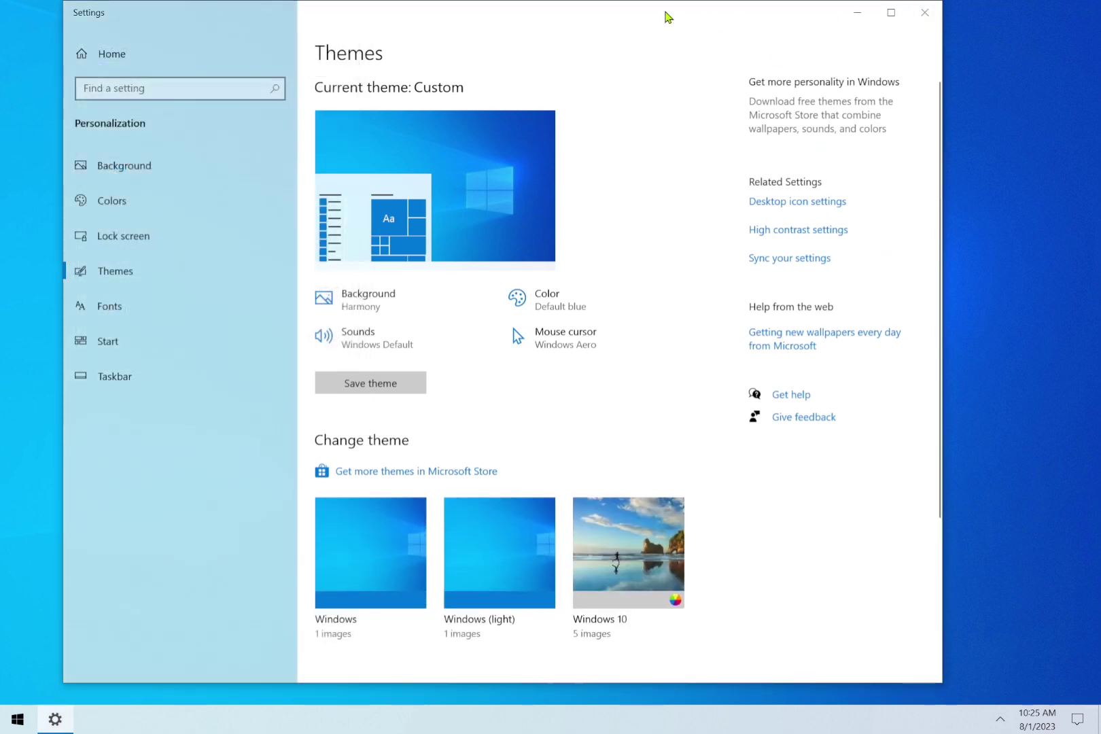
# Minimize and restore Settings, then search 'clock' to reach Date & time.
pyautogui.moveTo(774, 19); pyautogui.dragTo(823, 42)
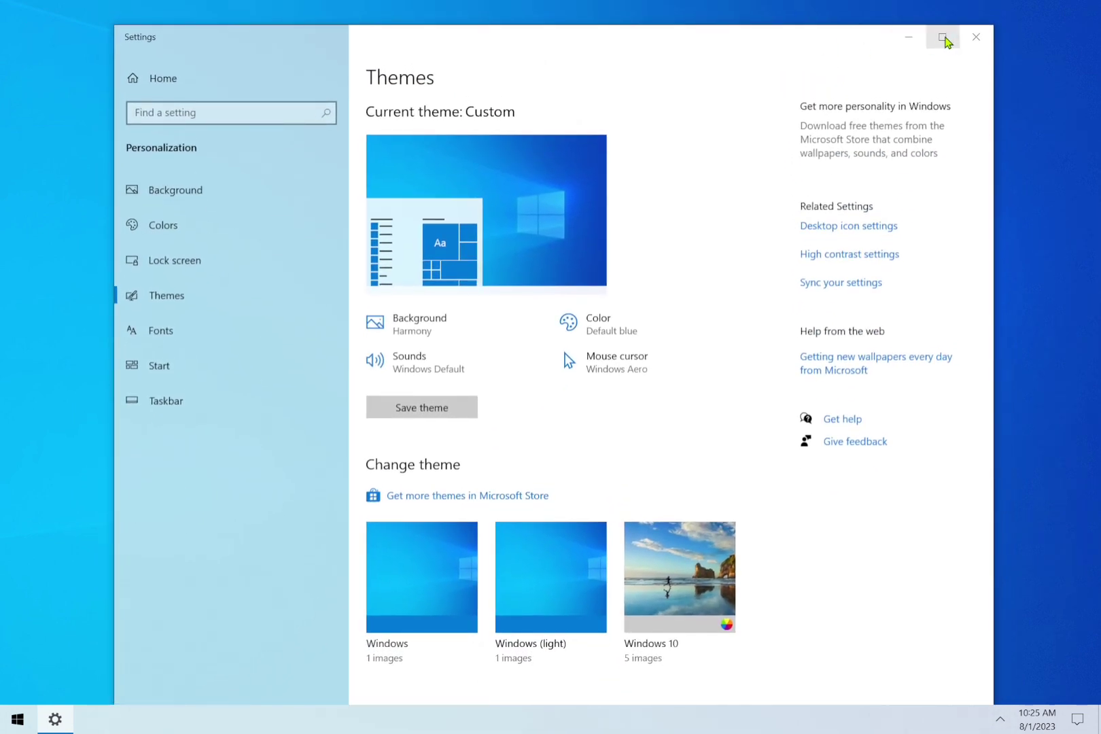
pyautogui.click(915, 39)
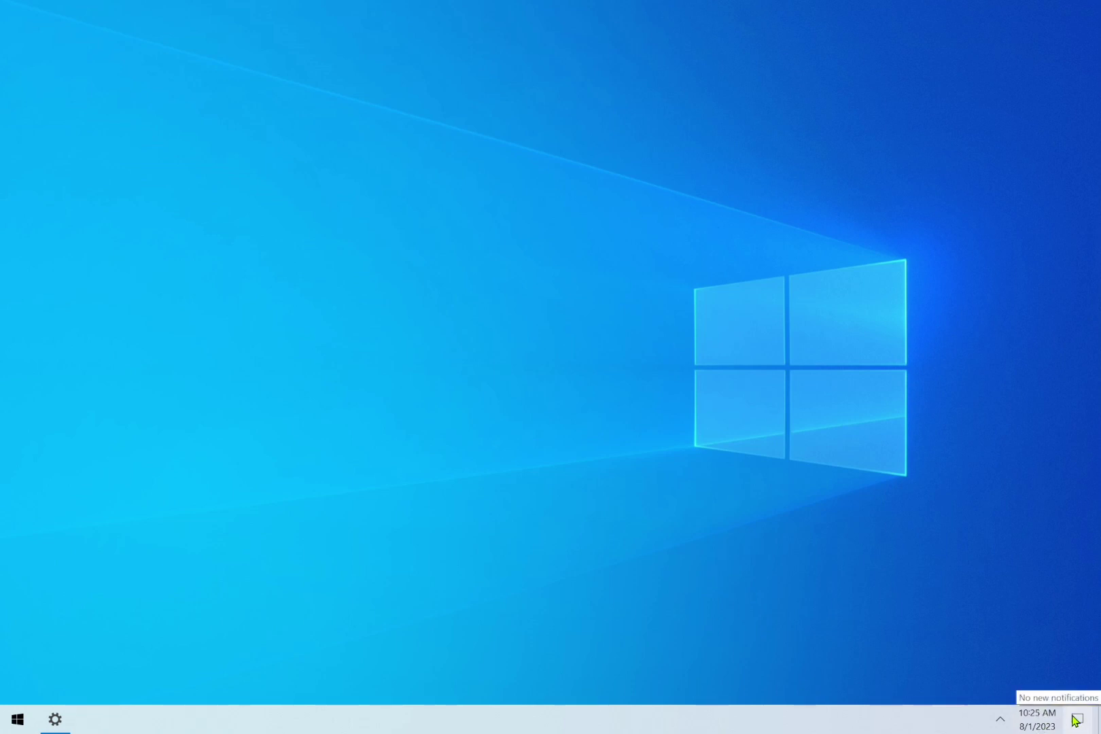
pyautogui.click(55, 720)
pyautogui.click(205, 113)
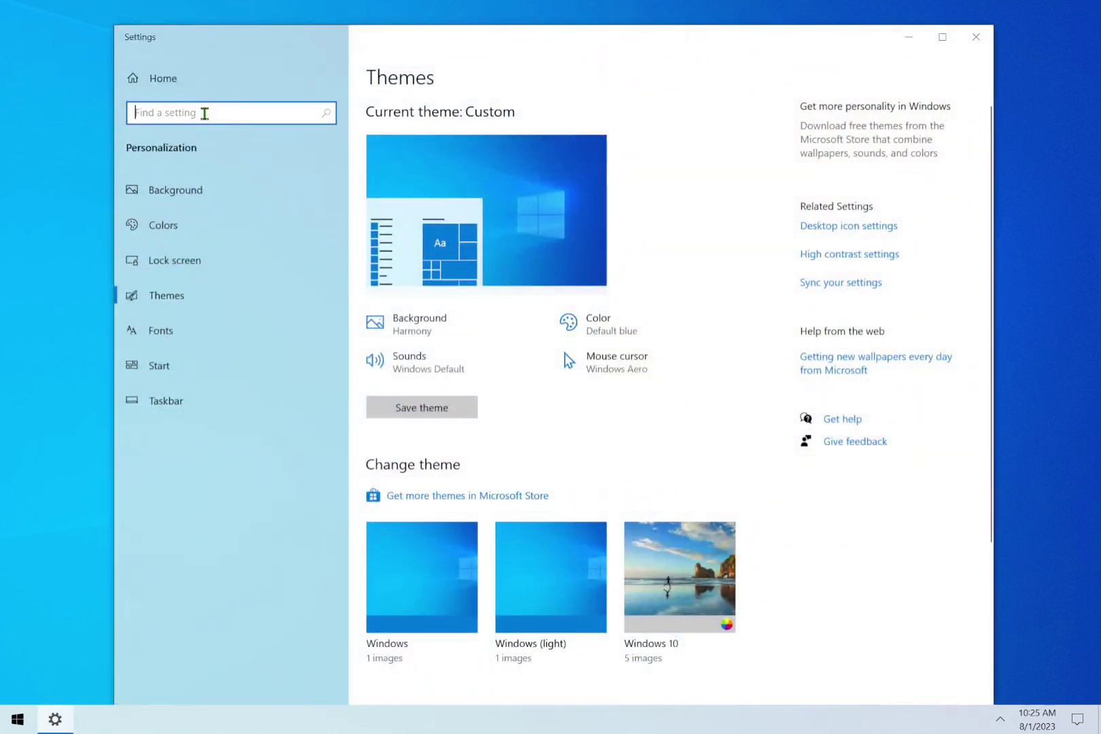
pyautogui.write('clock')
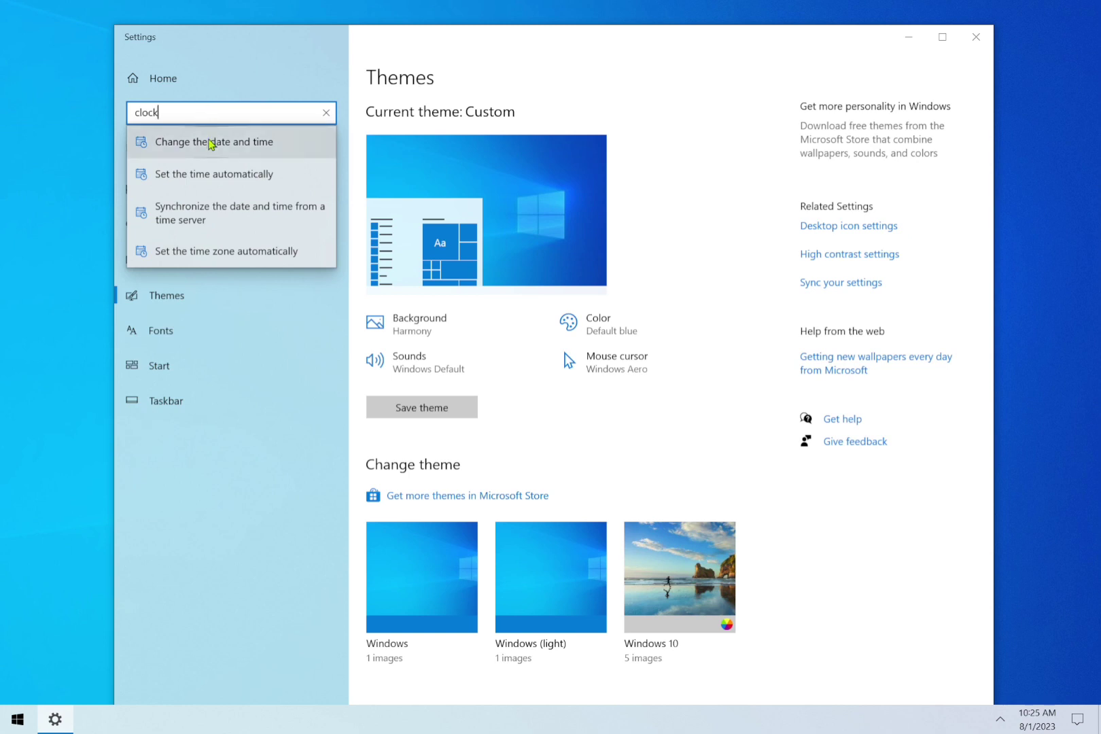
pyautogui.click(212, 143)
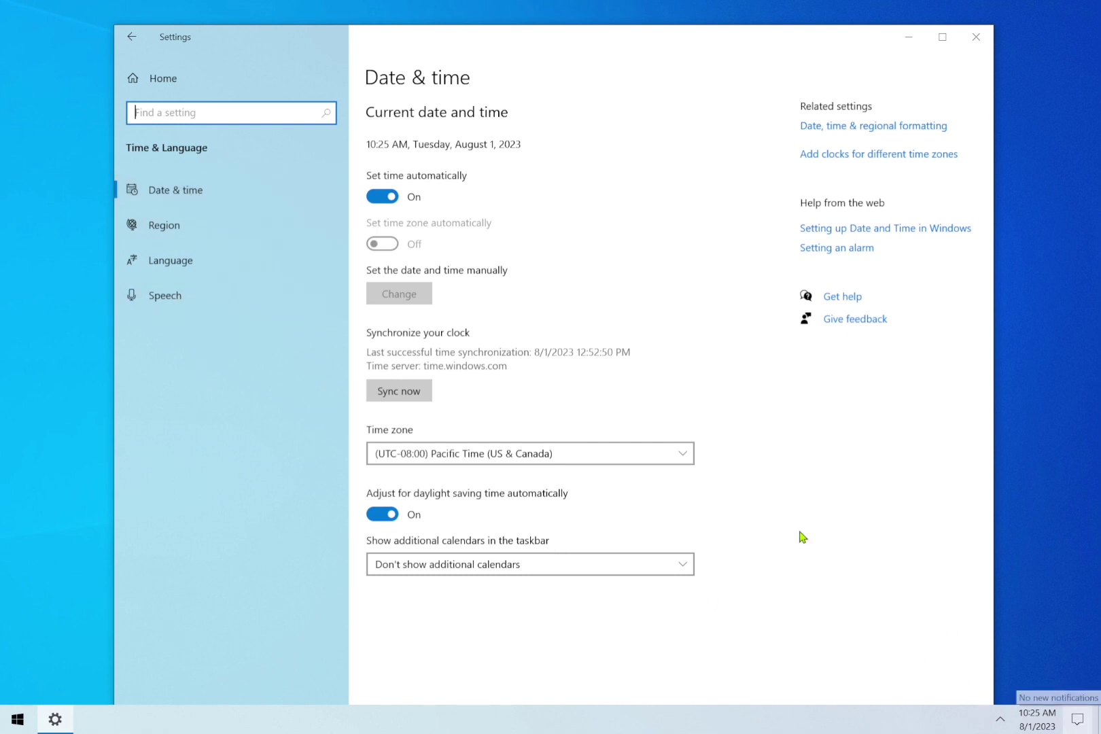
# Go from the Settings home page through System to Notifications & actions.
pyautogui.click(164, 85)
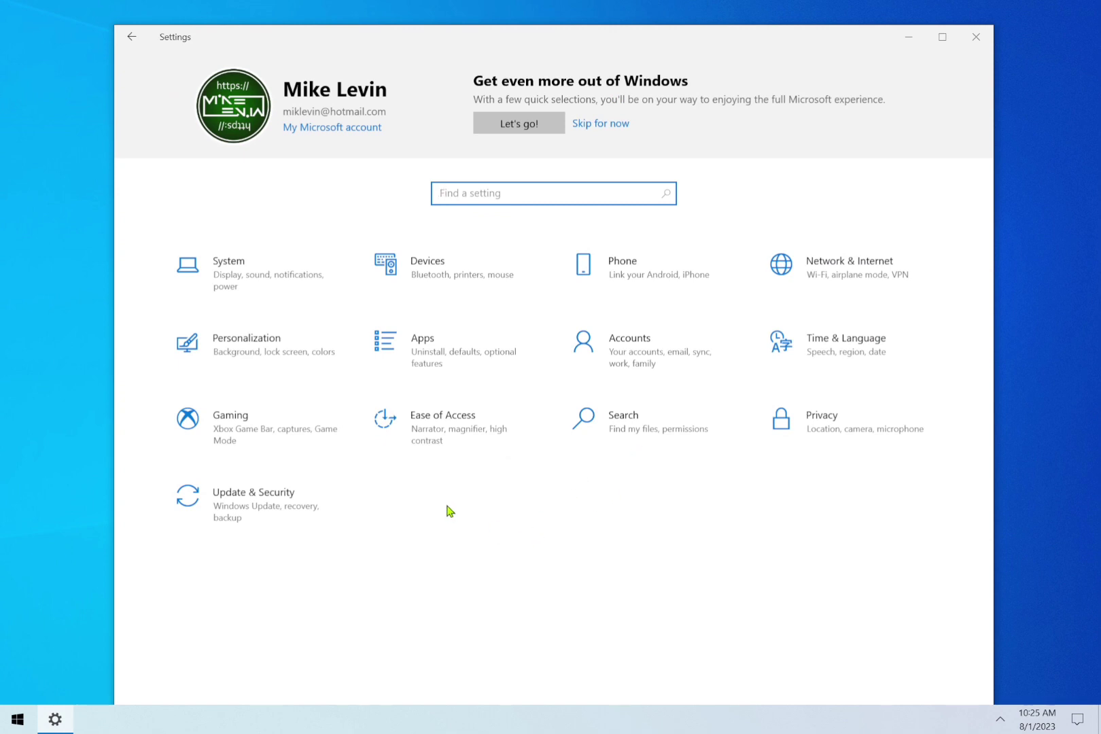
pyautogui.click(263, 285)
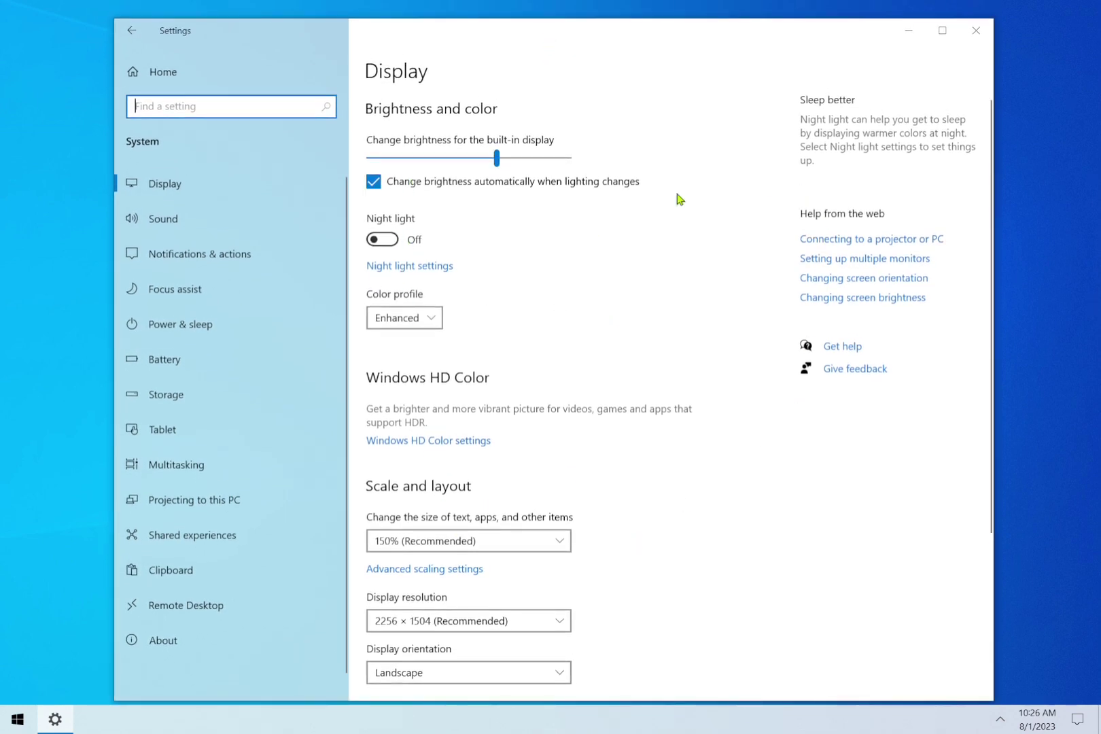
pyautogui.click(184, 189)
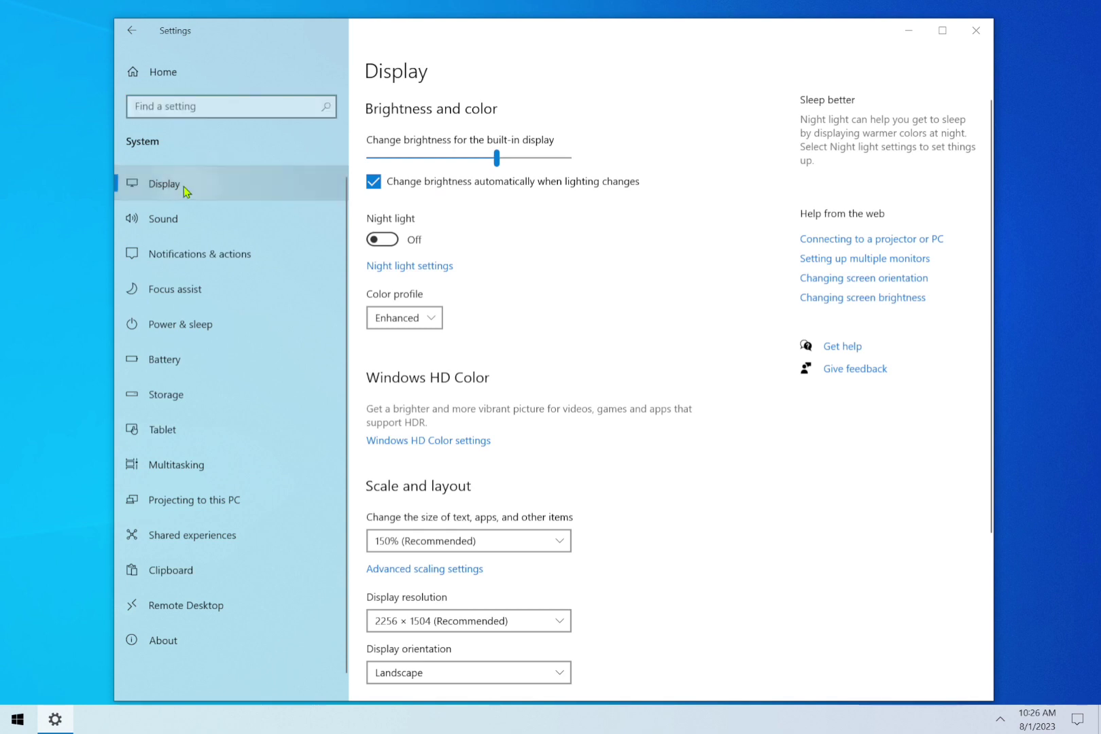
pyautogui.click(197, 255)
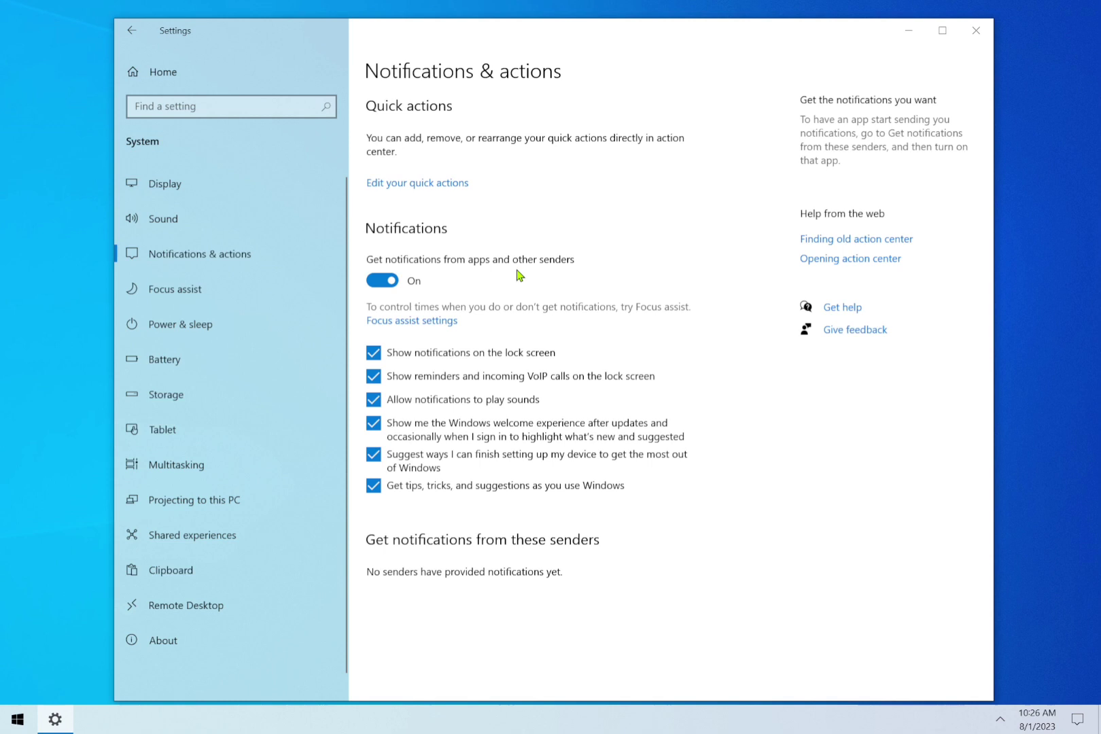
# Turn off app notifications, Windows tips, setup suggestions and the post-update welcome experience.
pyautogui.click(386, 283)
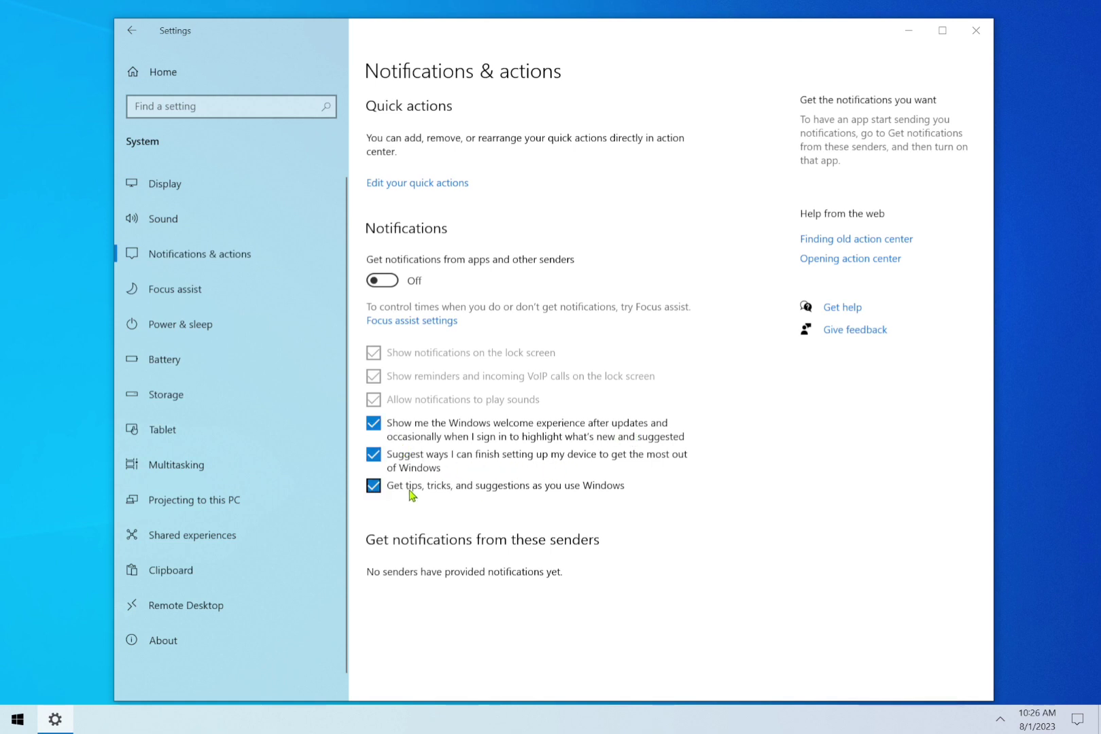
pyautogui.click(373, 485)
pyautogui.click(374, 454)
pyautogui.click(373, 423)
# Pass through Focus assist and Power & sleep to Personalization, briefly checking Start.
pyautogui.click(190, 292)
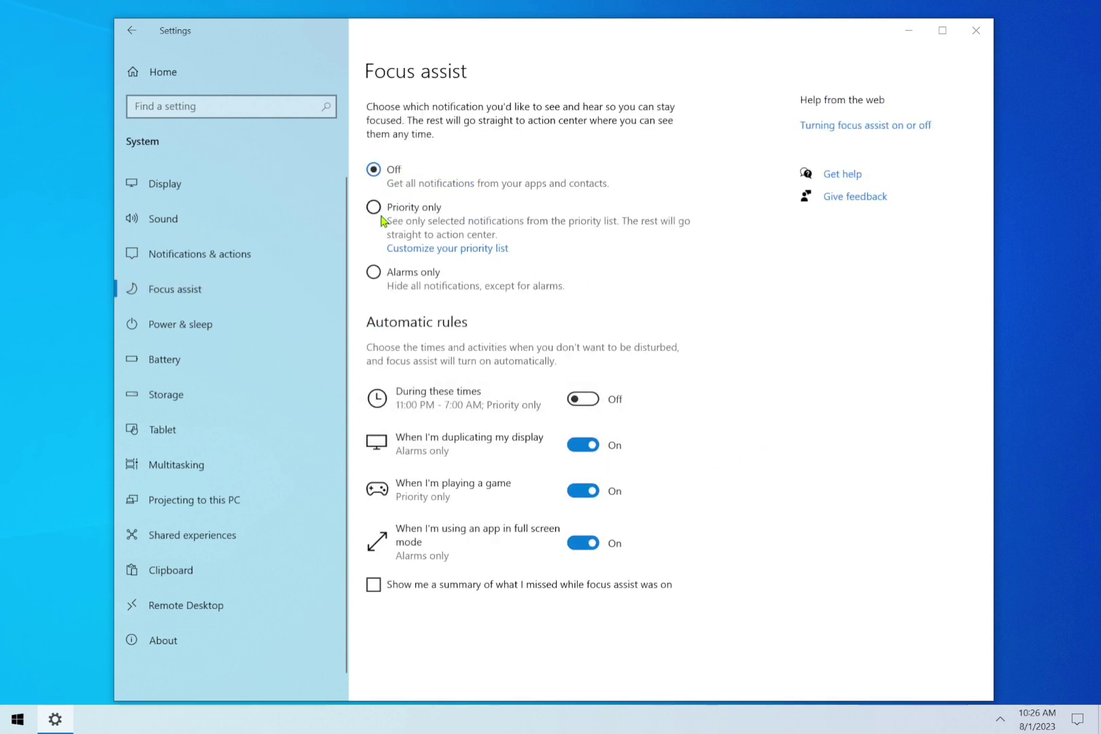
pyautogui.click(192, 327)
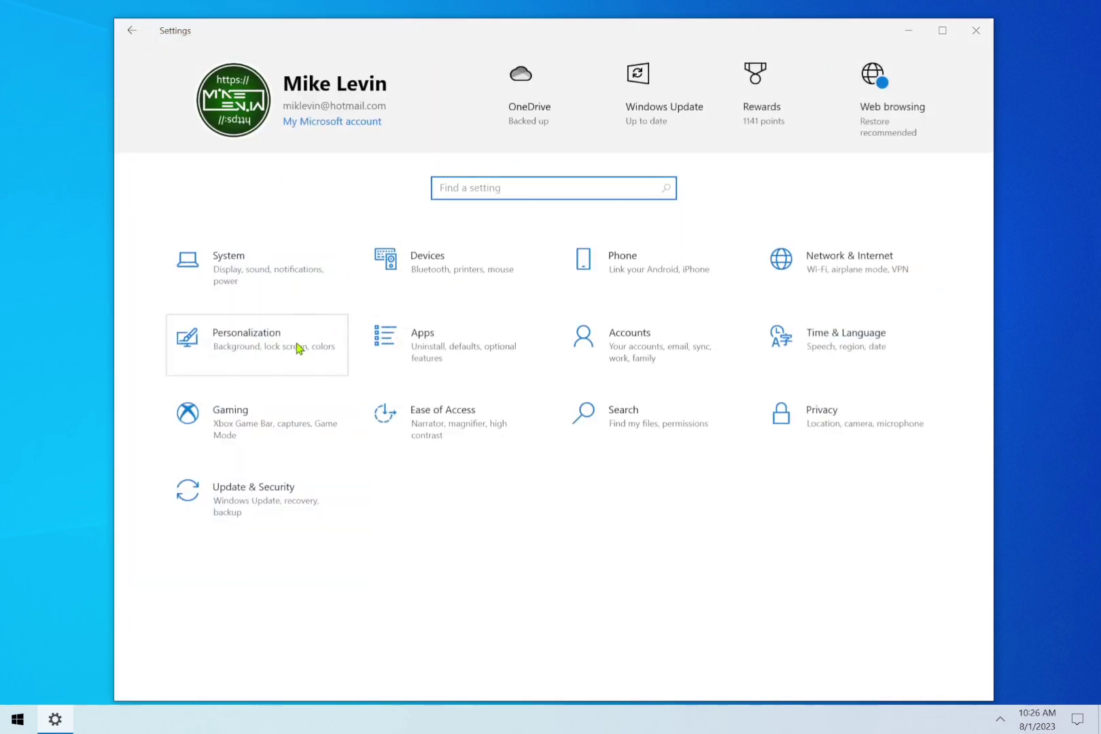
pyautogui.click(273, 362)
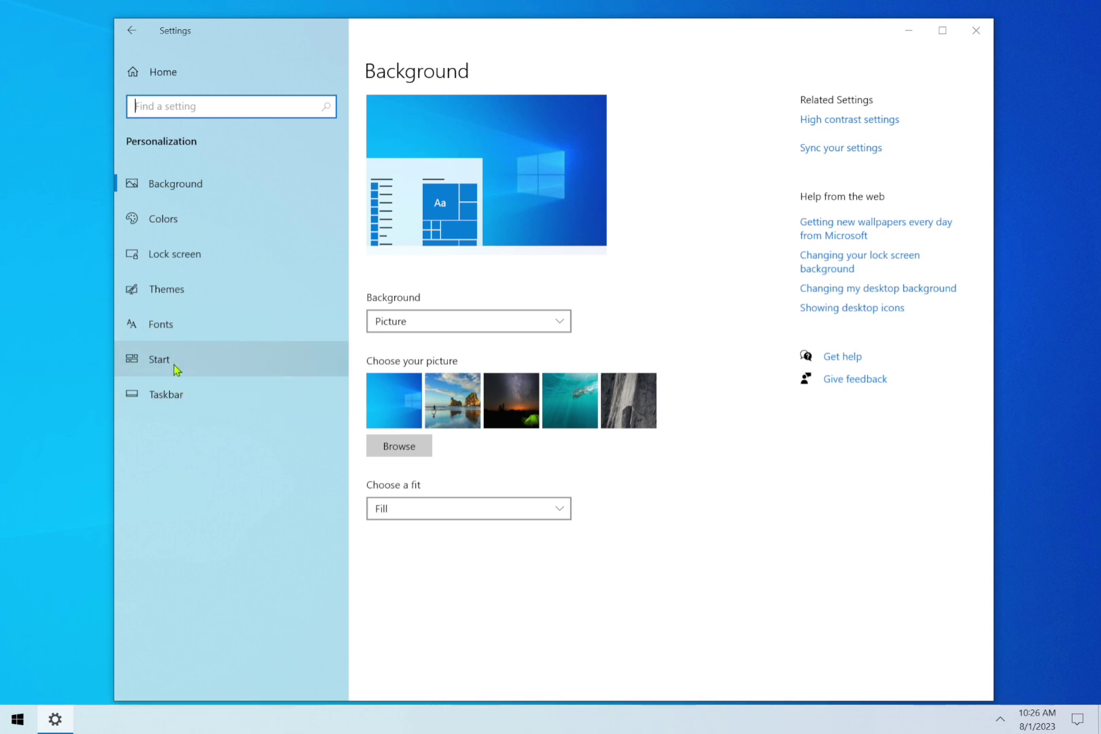
pyautogui.click(19, 715)
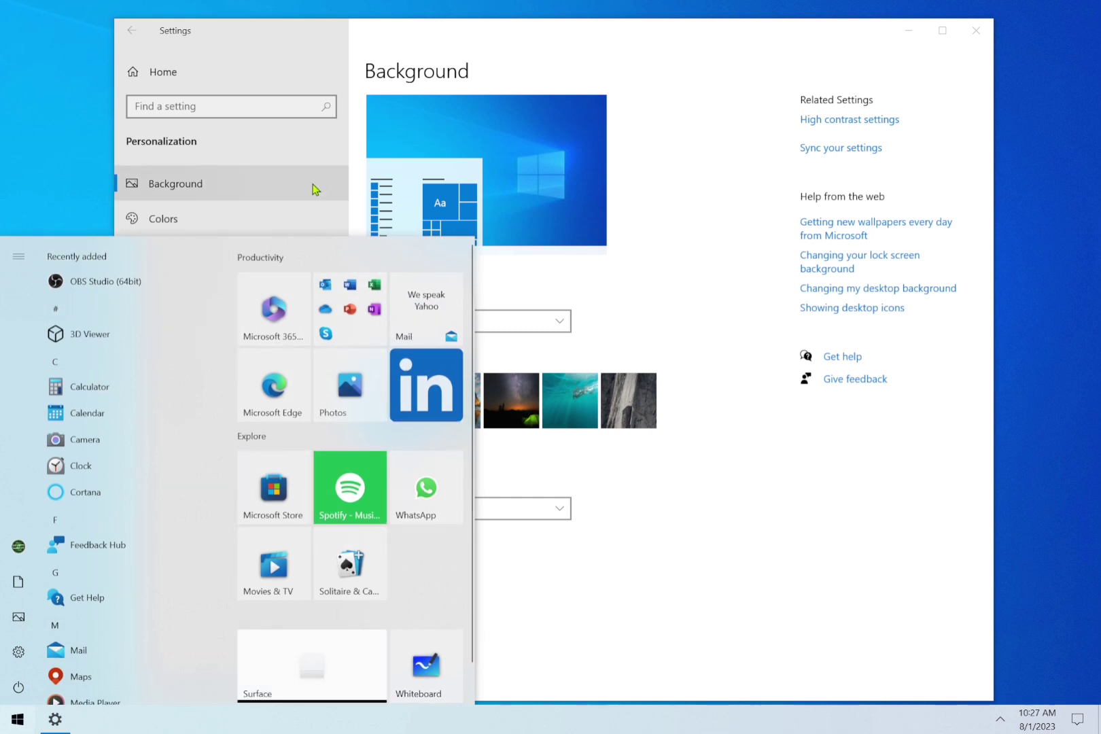
pyautogui.click(715, 620)
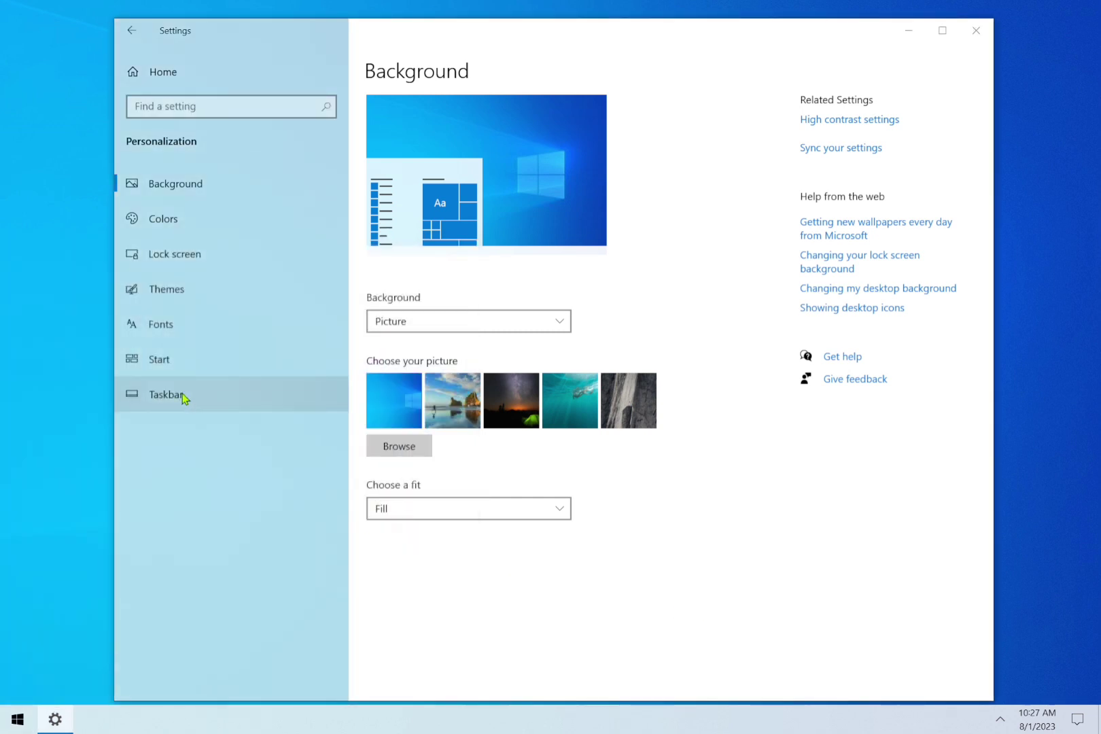
# Switch off Start's app list, recently added apps, suggestions and Jump Lists recent items.
pyautogui.click(183, 366)
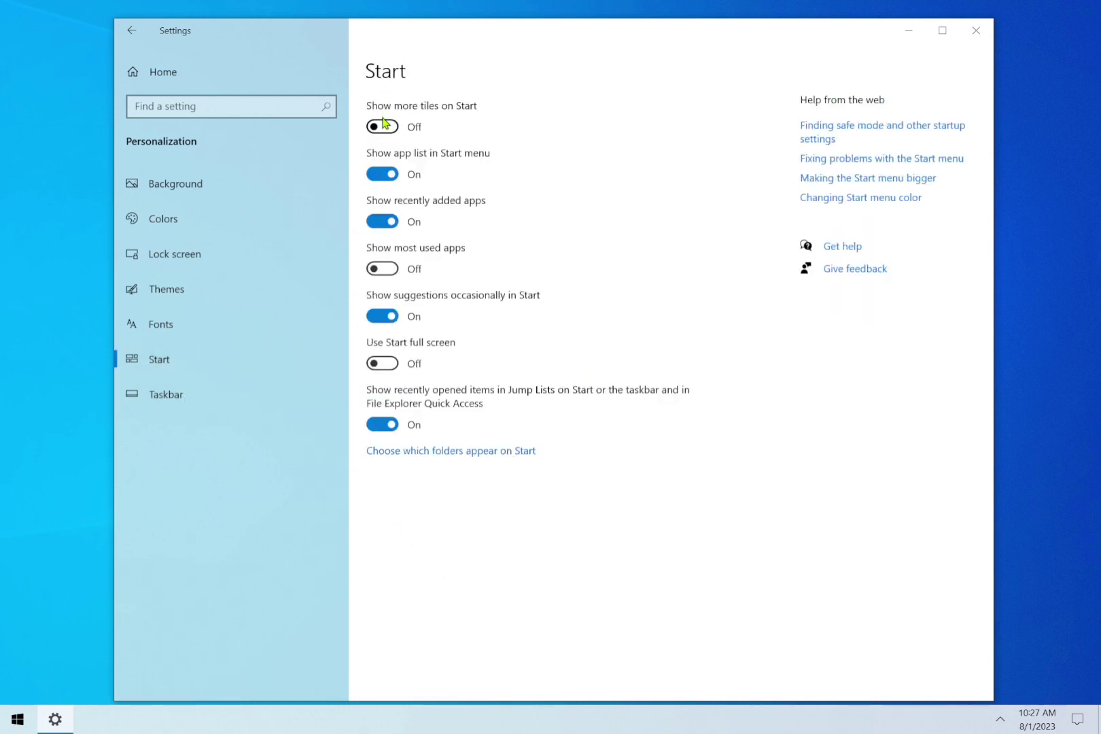
pyautogui.click(384, 174)
pyautogui.click(17, 720)
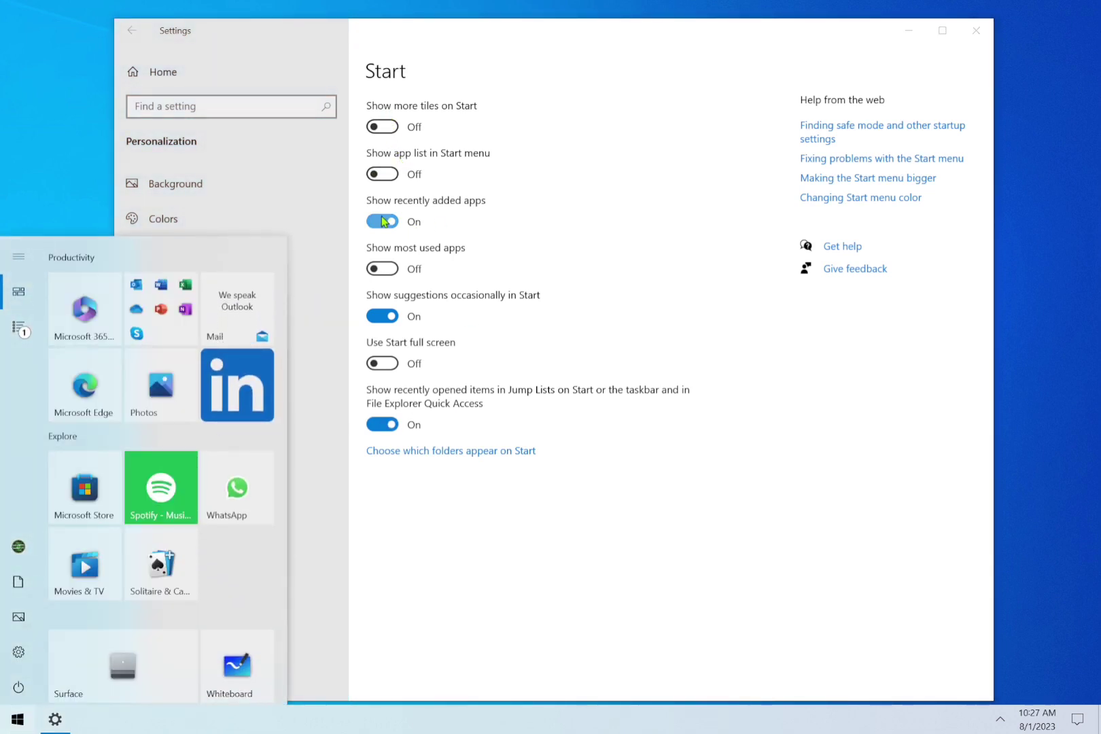
pyautogui.click(382, 221)
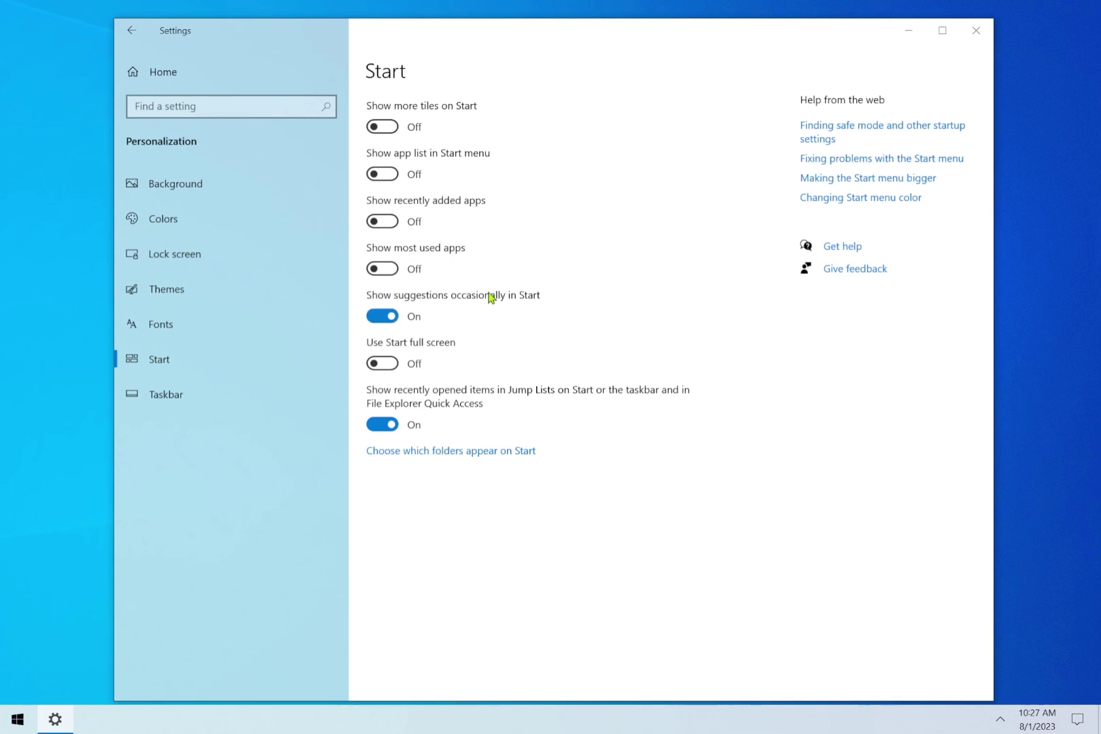
pyautogui.click(385, 319)
pyautogui.click(390, 425)
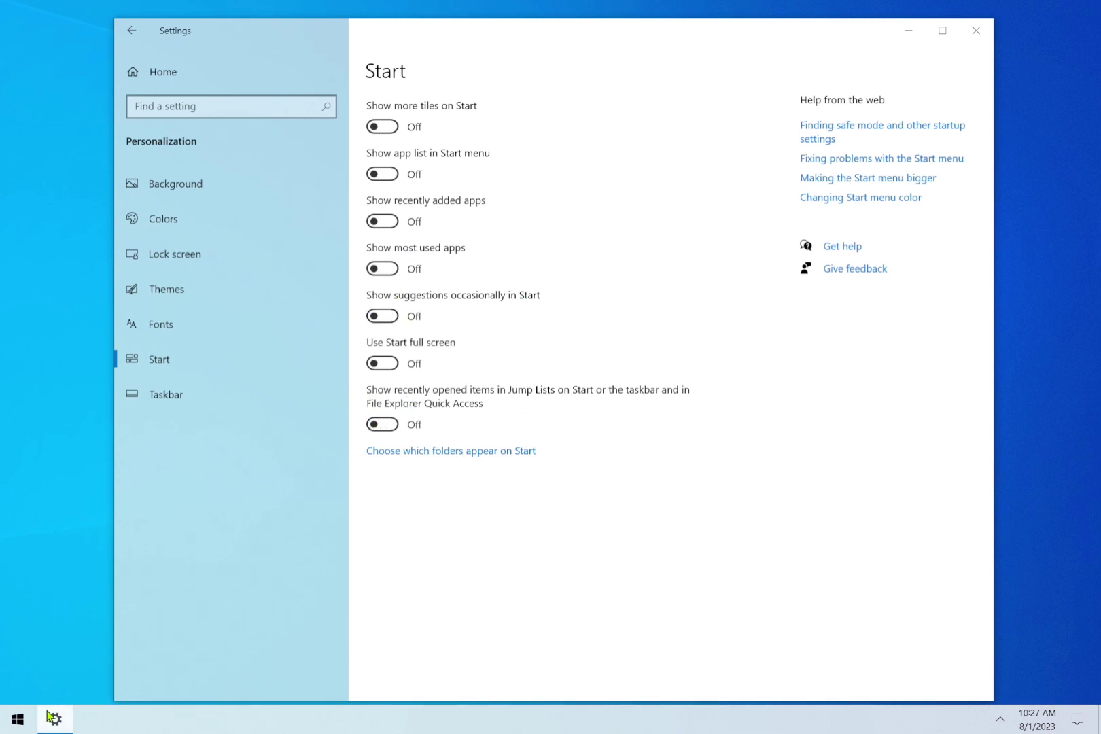
pyautogui.click(18, 720)
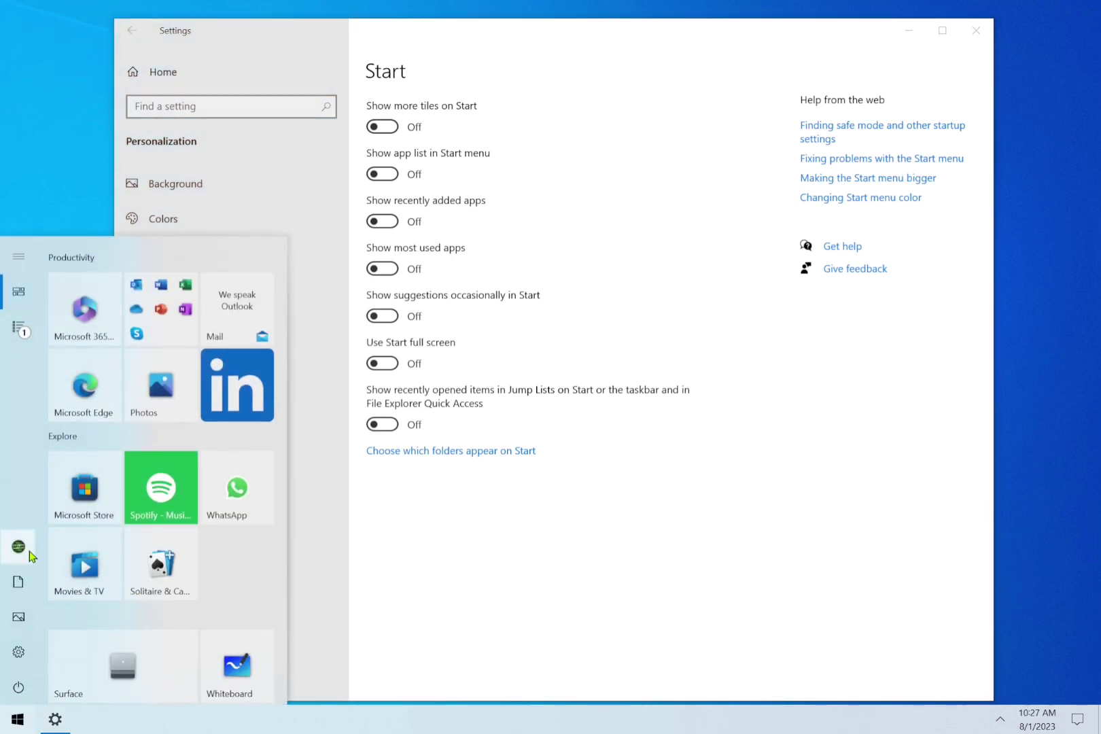
pyautogui.moveTo(26, 309)
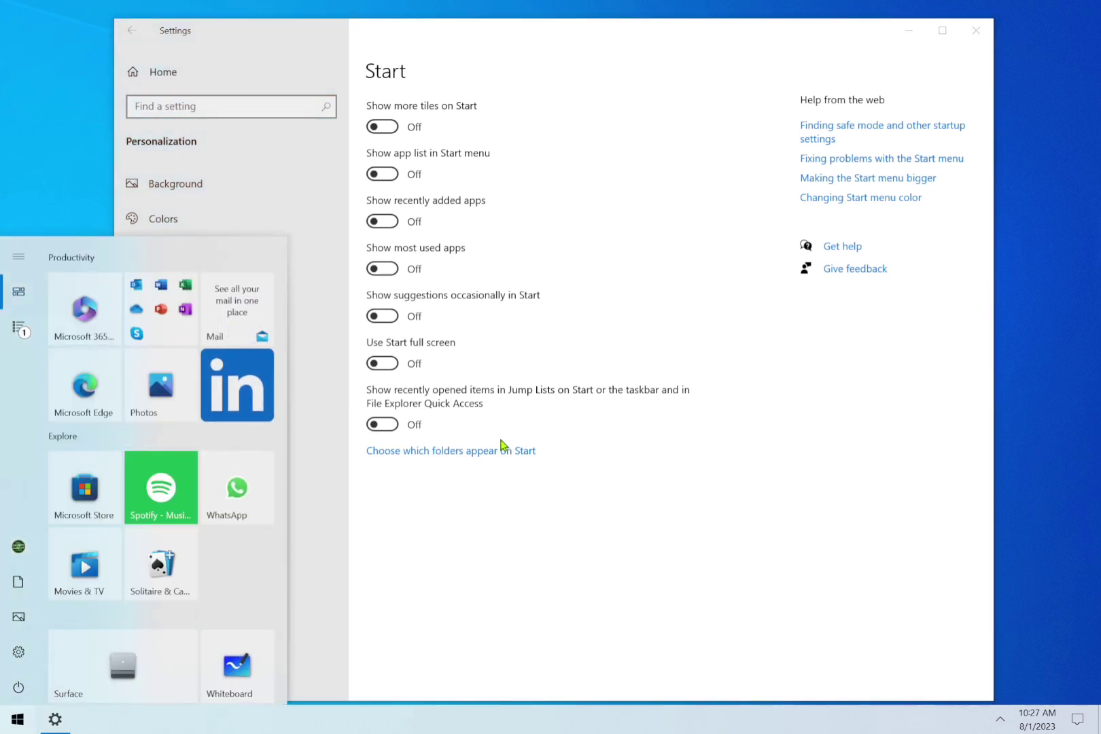
pyautogui.click(420, 539)
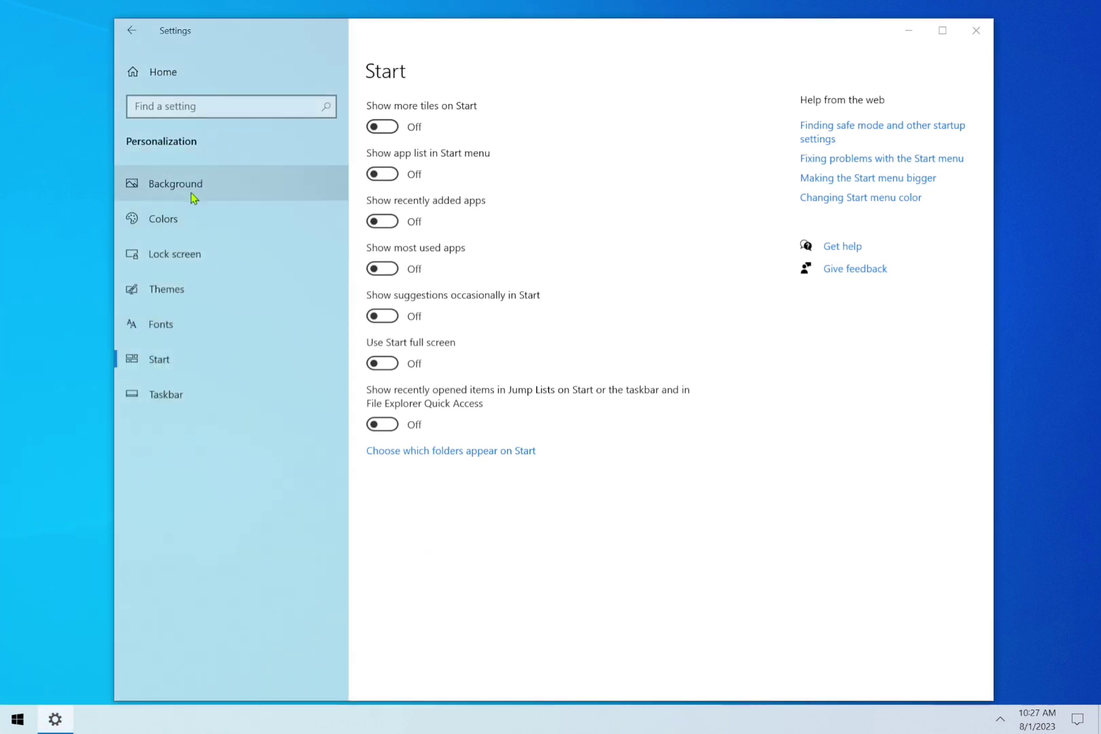
# Open the Taskbar settings page and scroll down to its Notification area section.
pyautogui.click(171, 392)
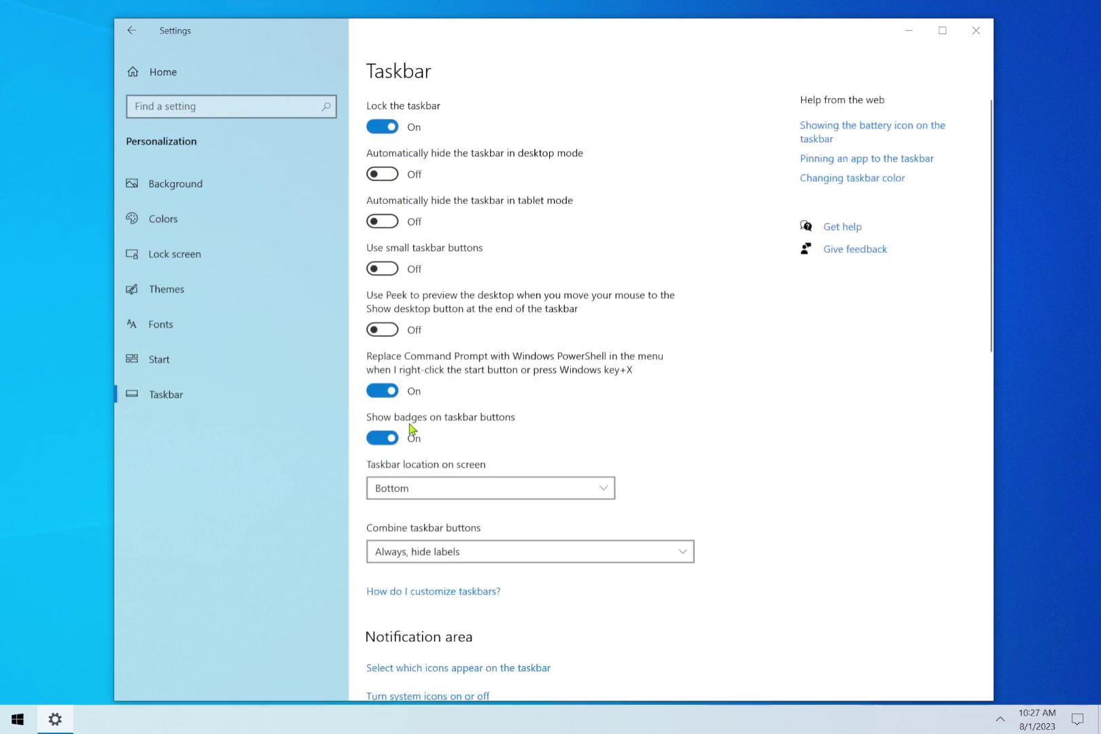
pyautogui.scroll(-3, 411, 428)
pyautogui.scroll(-3, 581, 499)
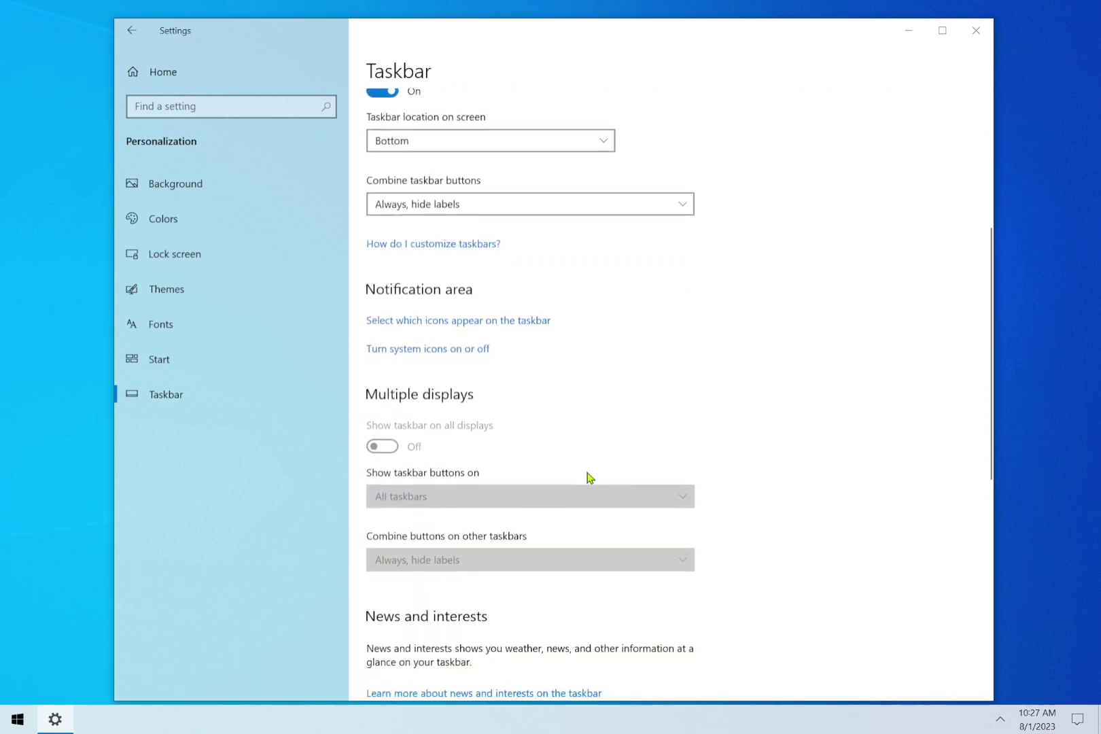
pyautogui.scroll(-6, 590, 478)
pyautogui.scroll(-4, 590, 478)
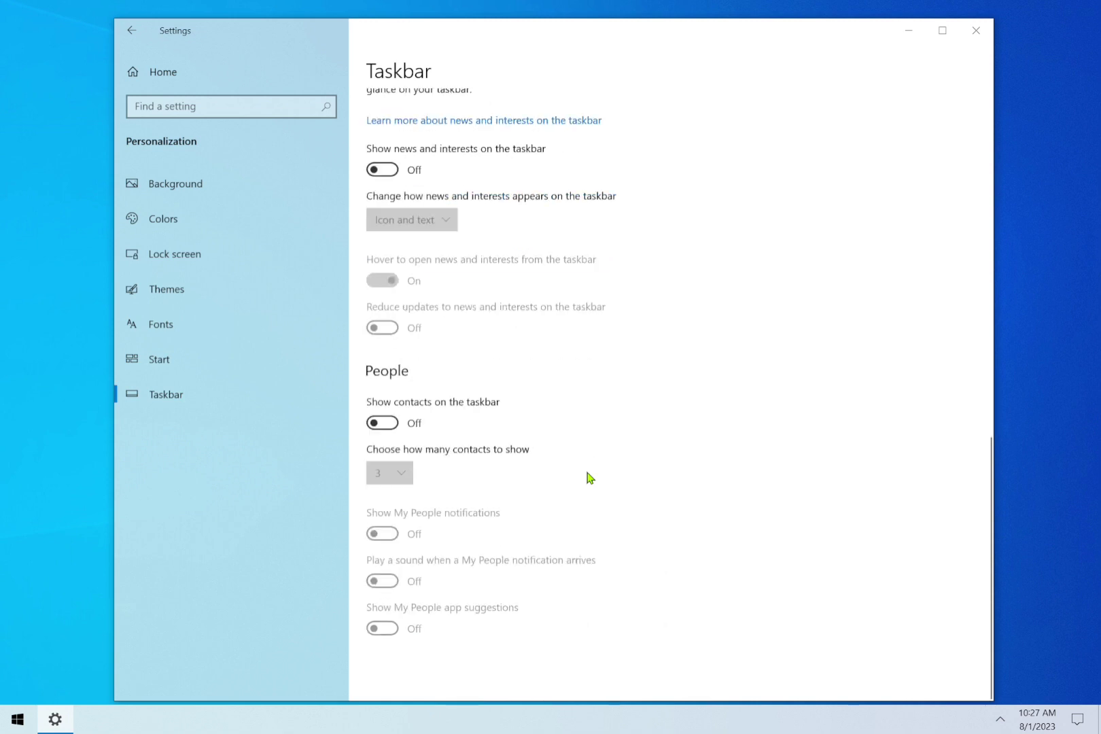
pyautogui.scroll(11, 590, 478)
pyautogui.scroll(5, 590, 477)
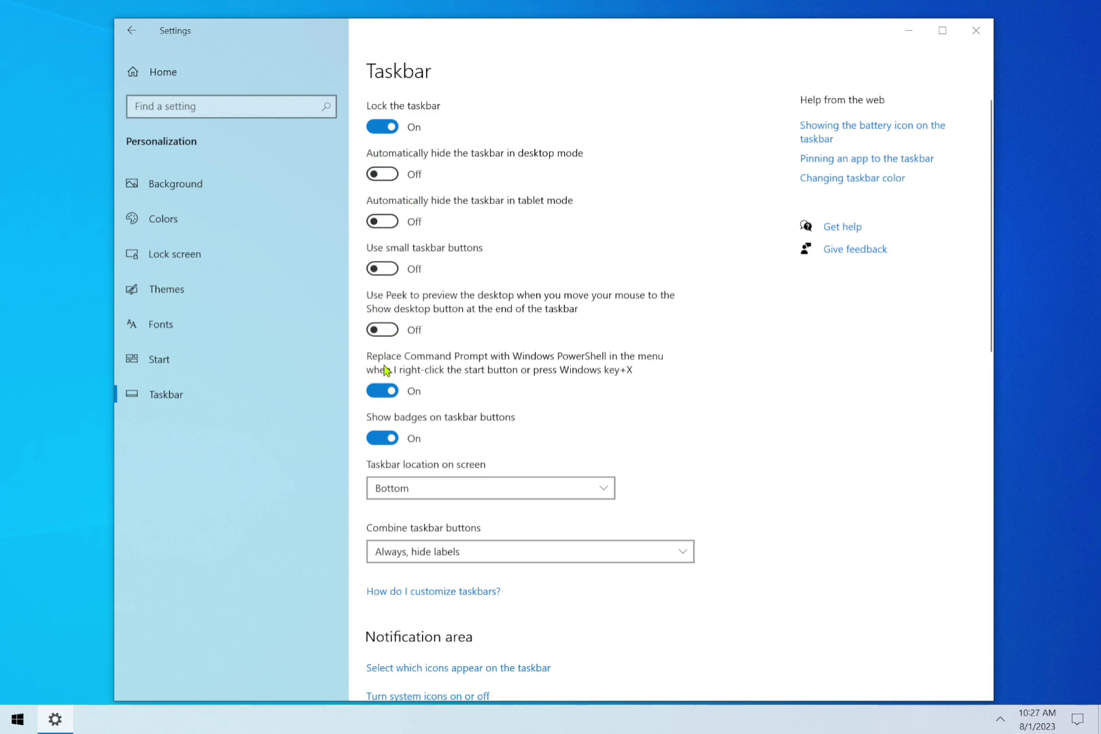
pyautogui.scroll(-3, 474, 436)
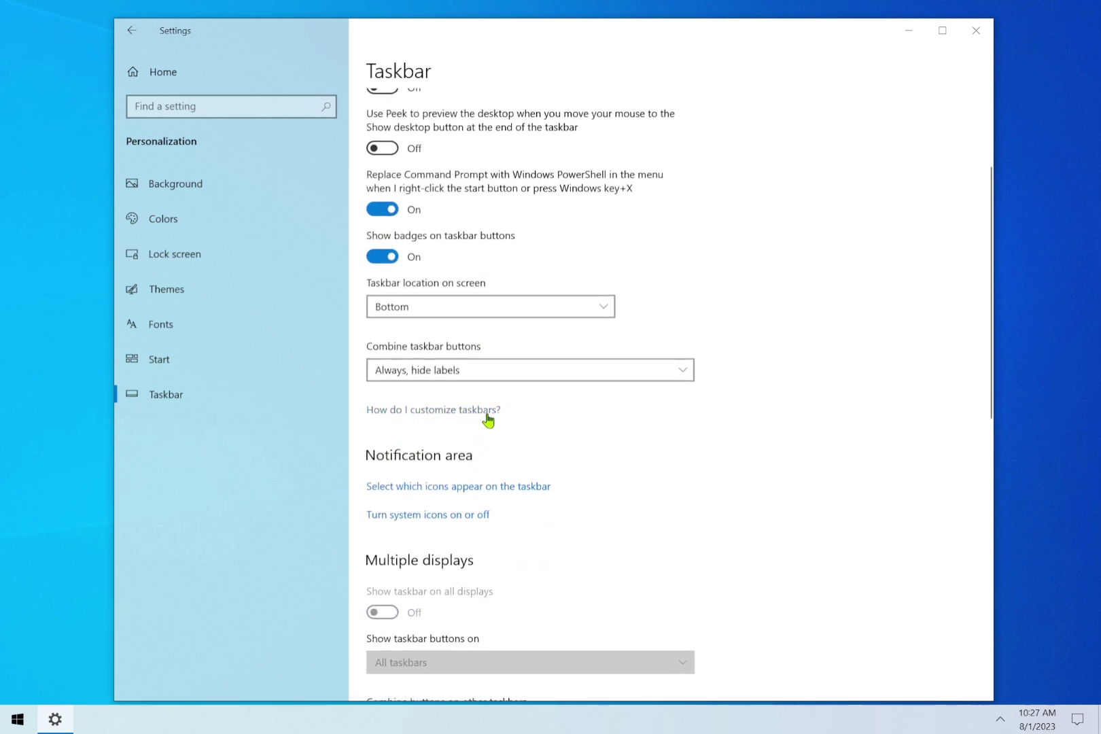
pyautogui.scroll(-3, 516, 435)
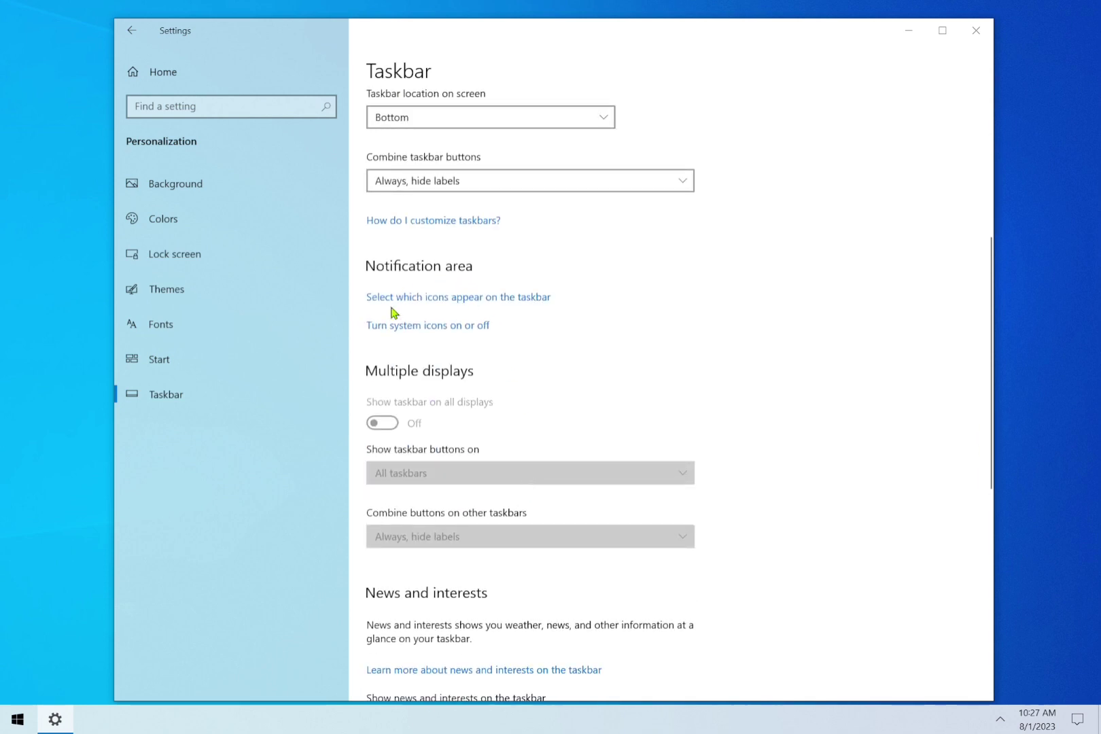
# Check the notification area icon list, then return to the main Taskbar page.
pyautogui.click(496, 297)
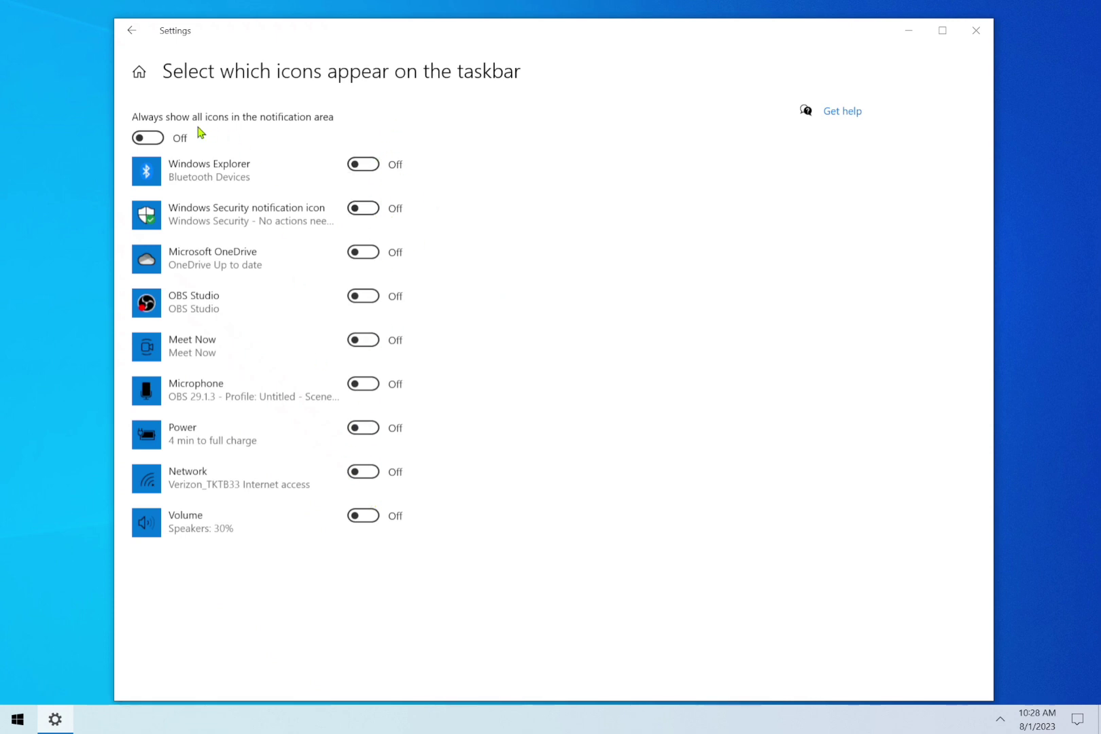
pyautogui.click(131, 30)
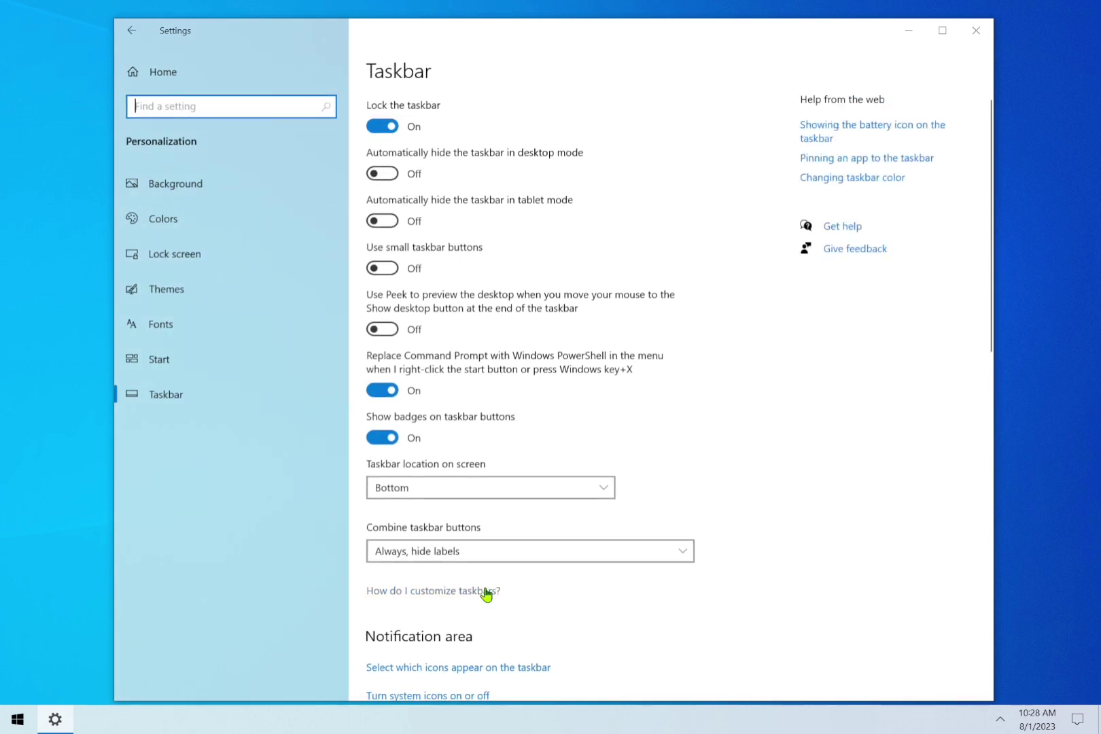
pyautogui.scroll(-3, 487, 589)
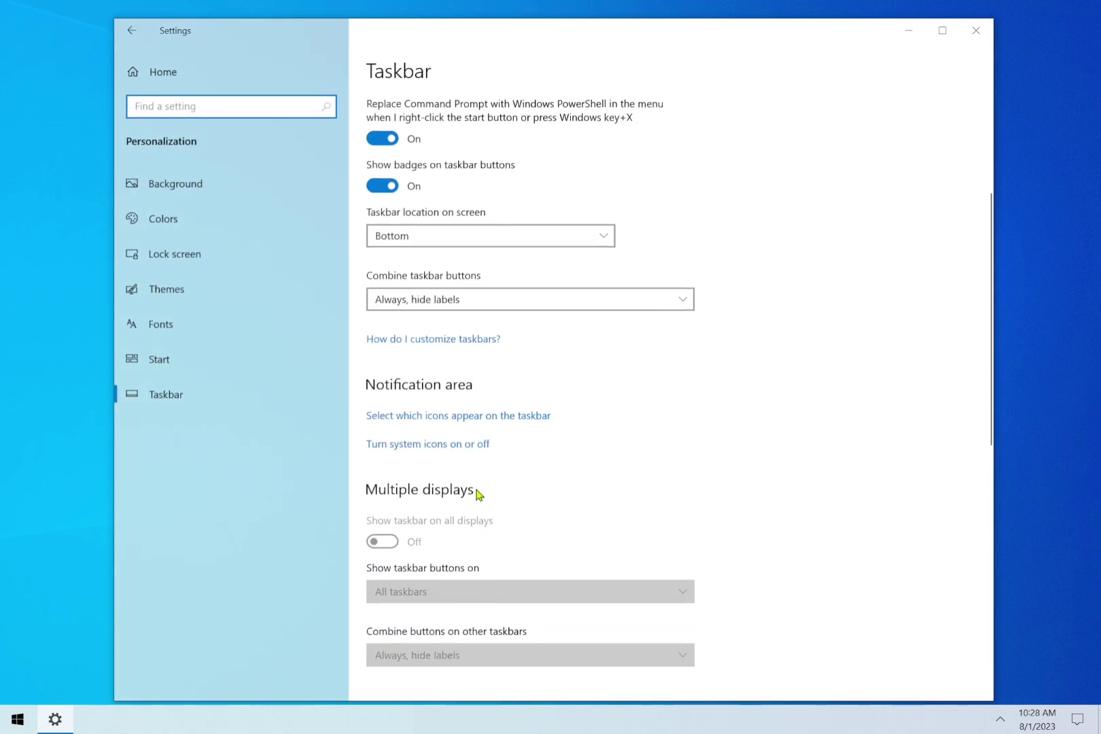
# Switch off the Clock, Action Center, Meet Now, Location and Input Indicator system icons.
pyautogui.click(409, 446)
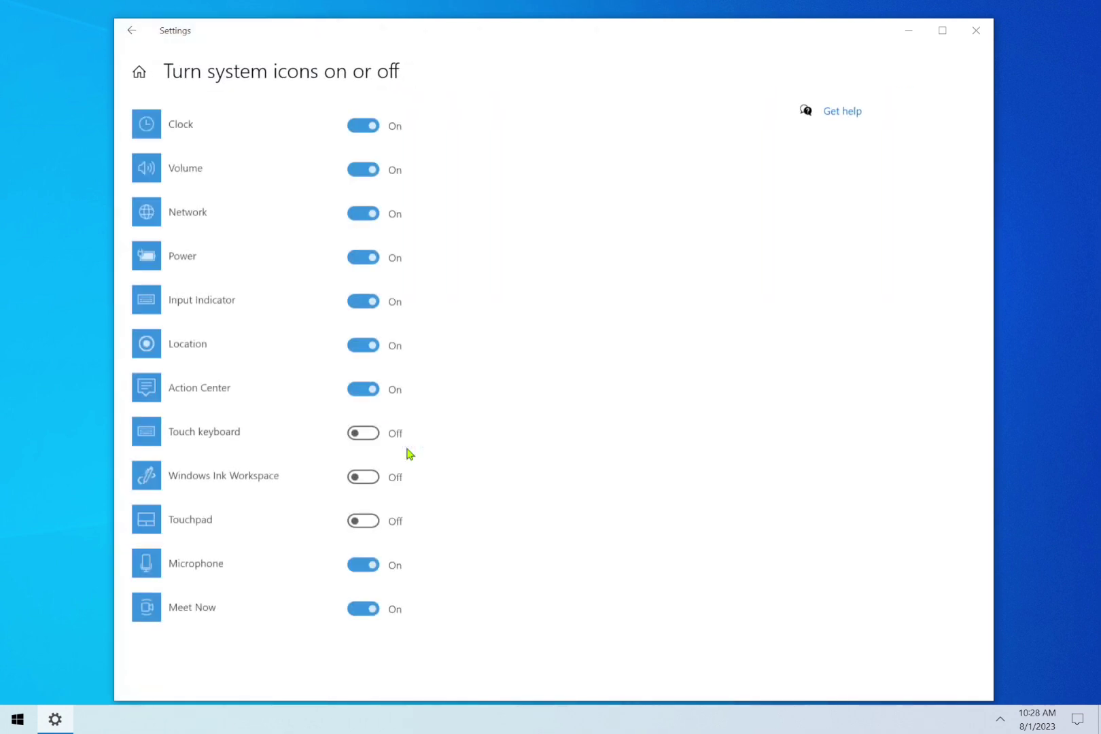
pyautogui.click(364, 128)
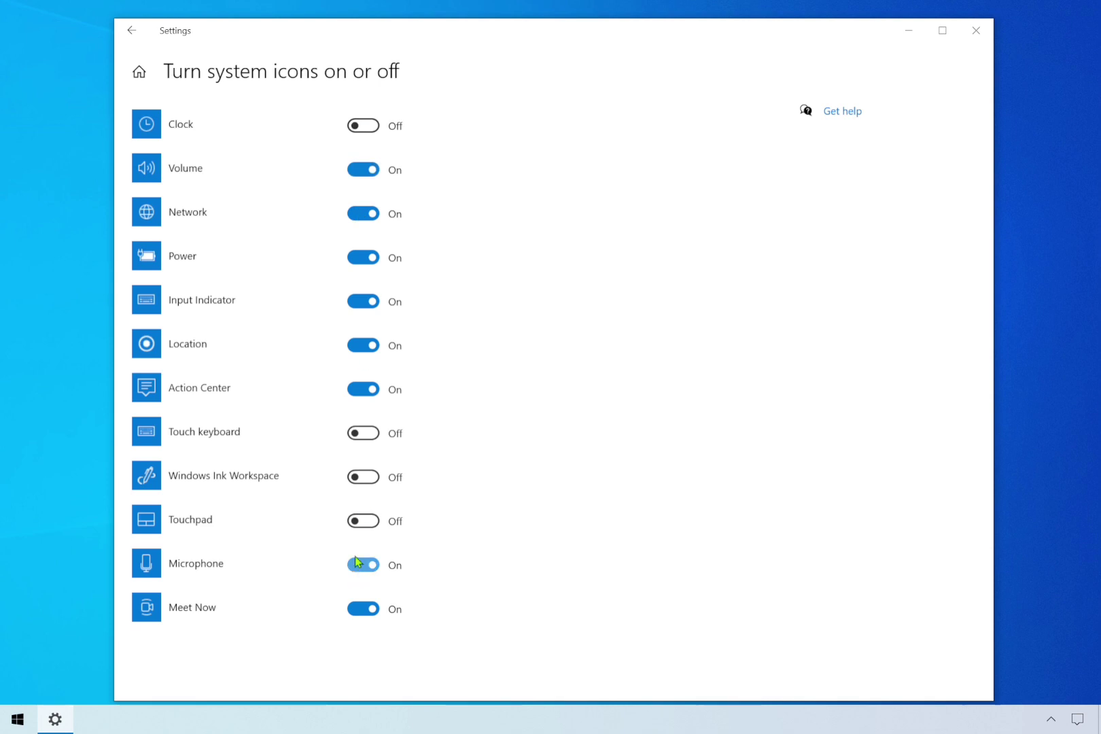
pyautogui.click(1048, 708)
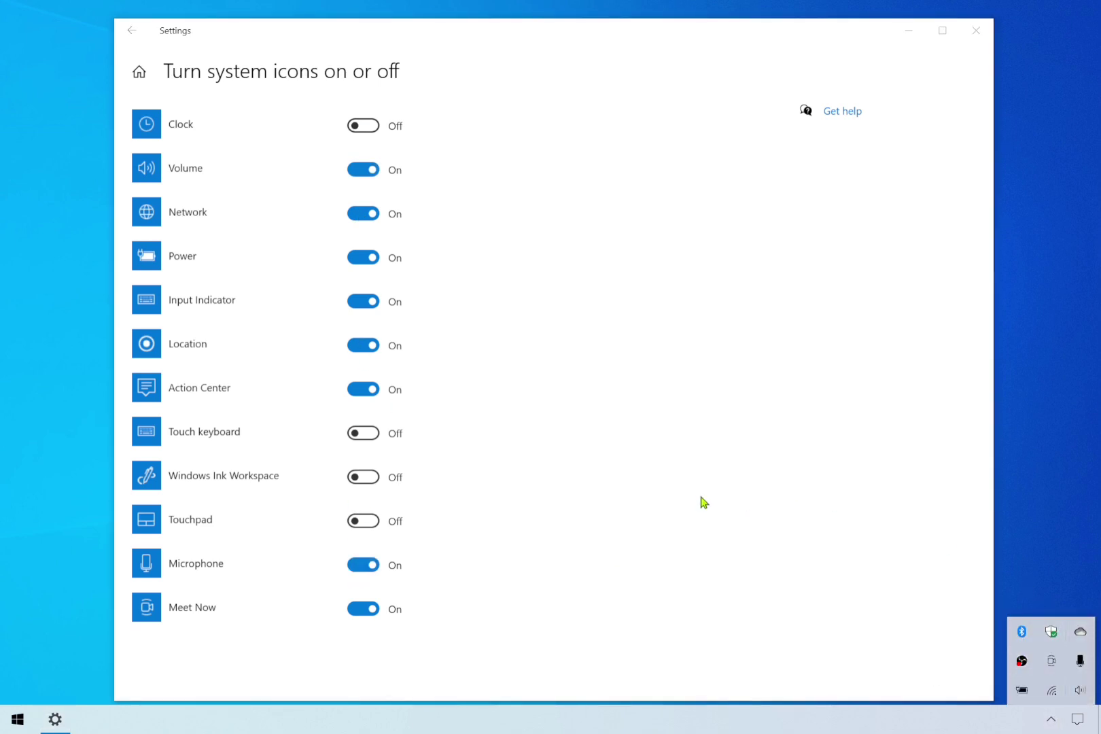
pyautogui.click(371, 389)
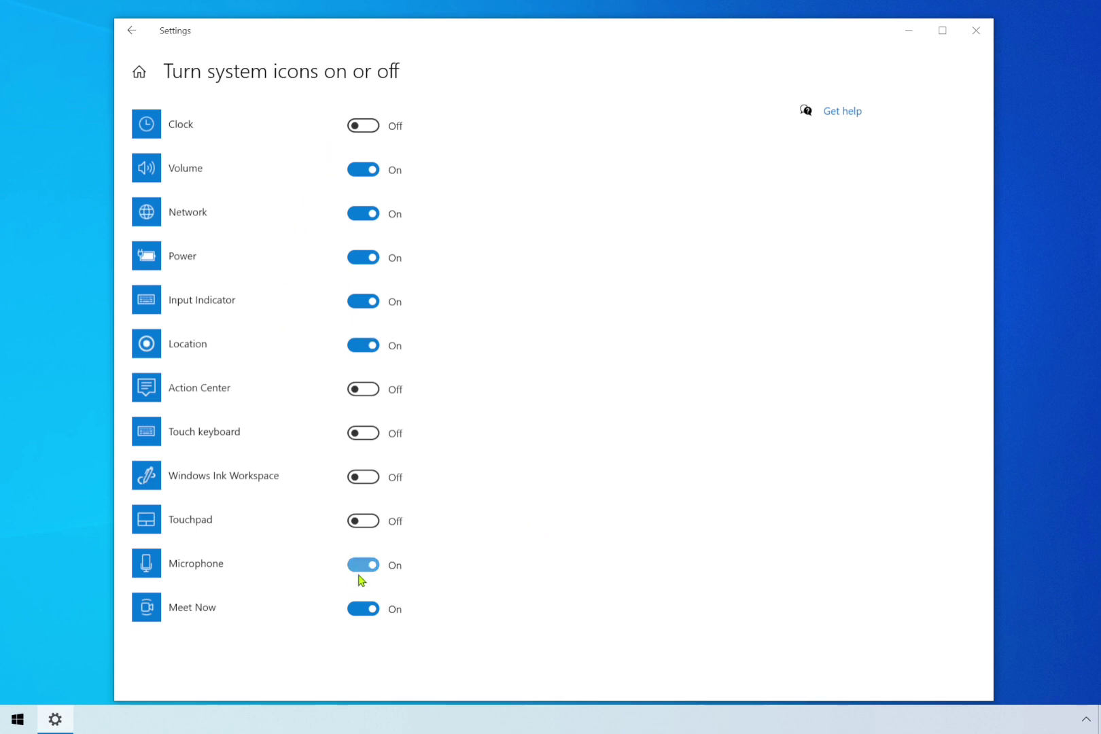
pyautogui.click(368, 607)
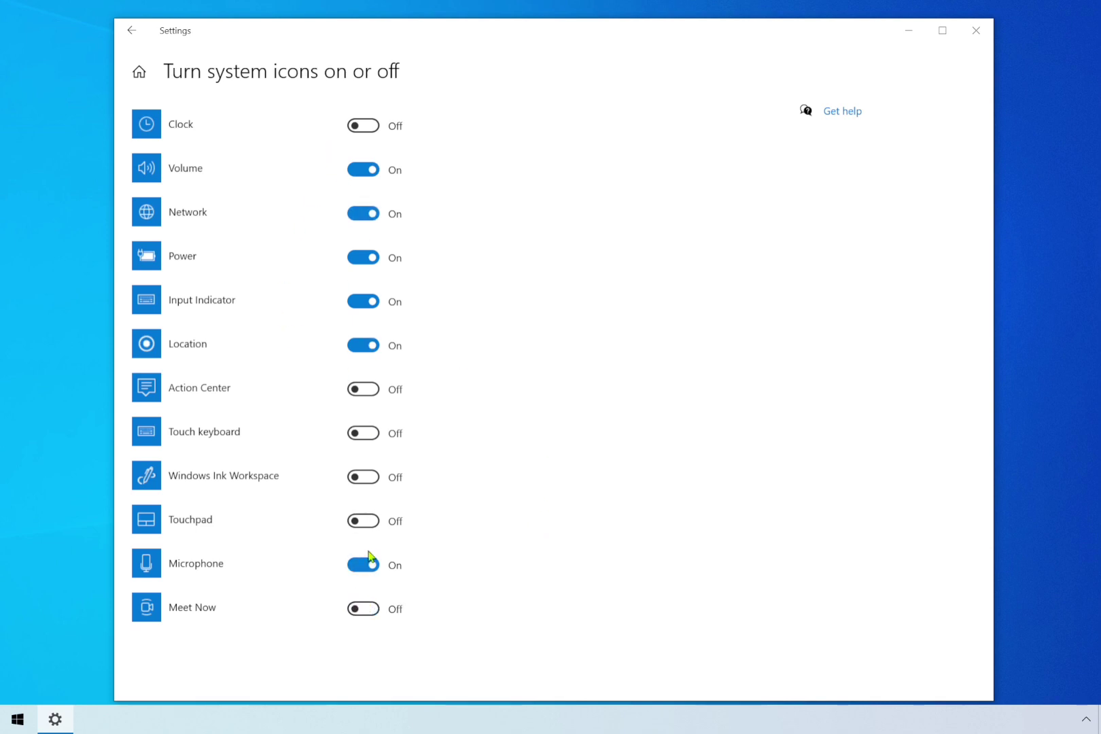
pyautogui.click(370, 351)
pyautogui.click(354, 306)
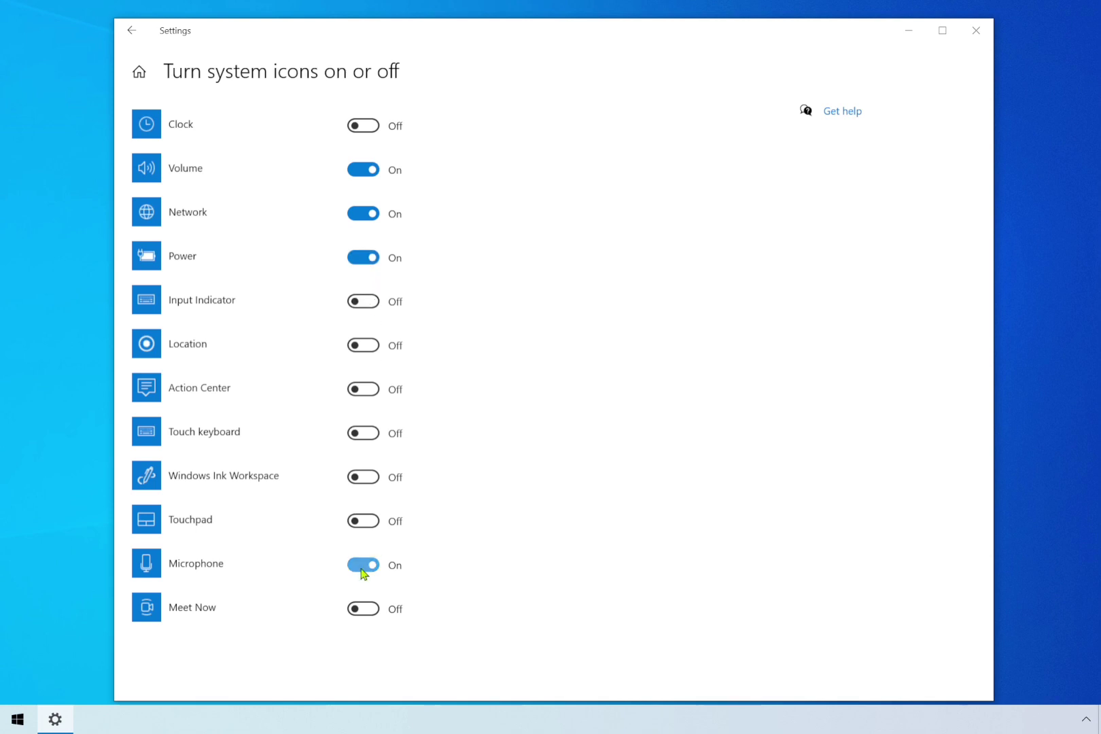
# Close Settings and unpin the Surface, Whiteboard, Solitaire and Movies & TV tiles from Start.
pyautogui.click(984, 36)
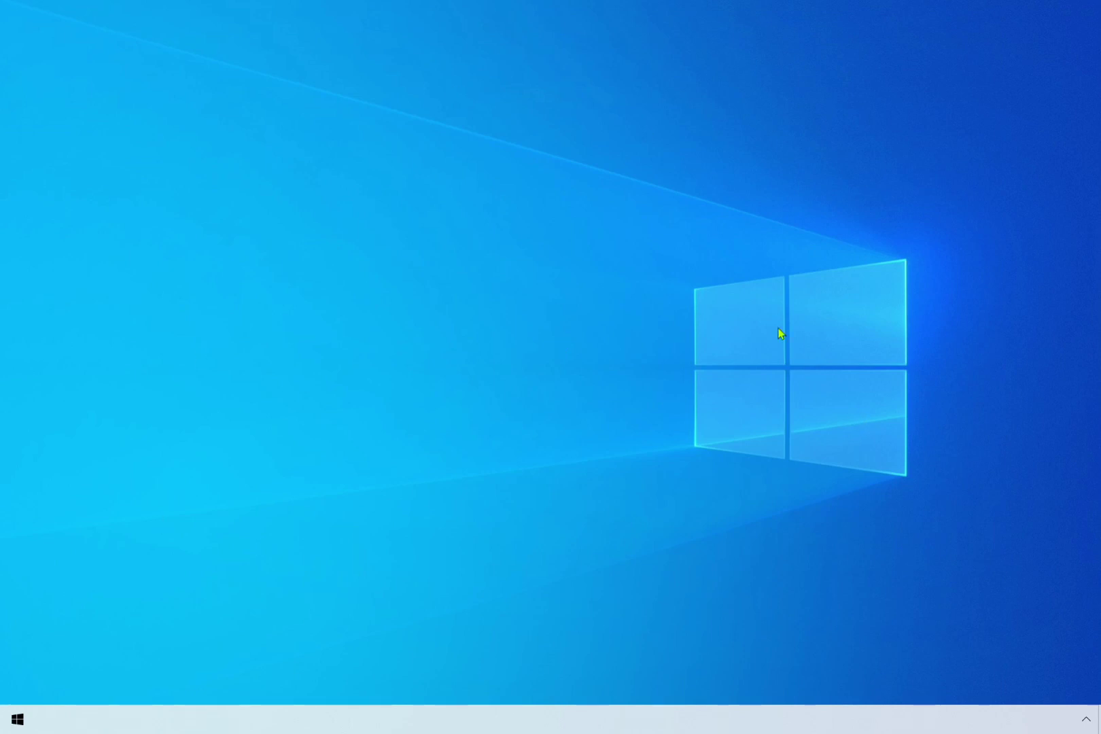
pyautogui.click(17, 720)
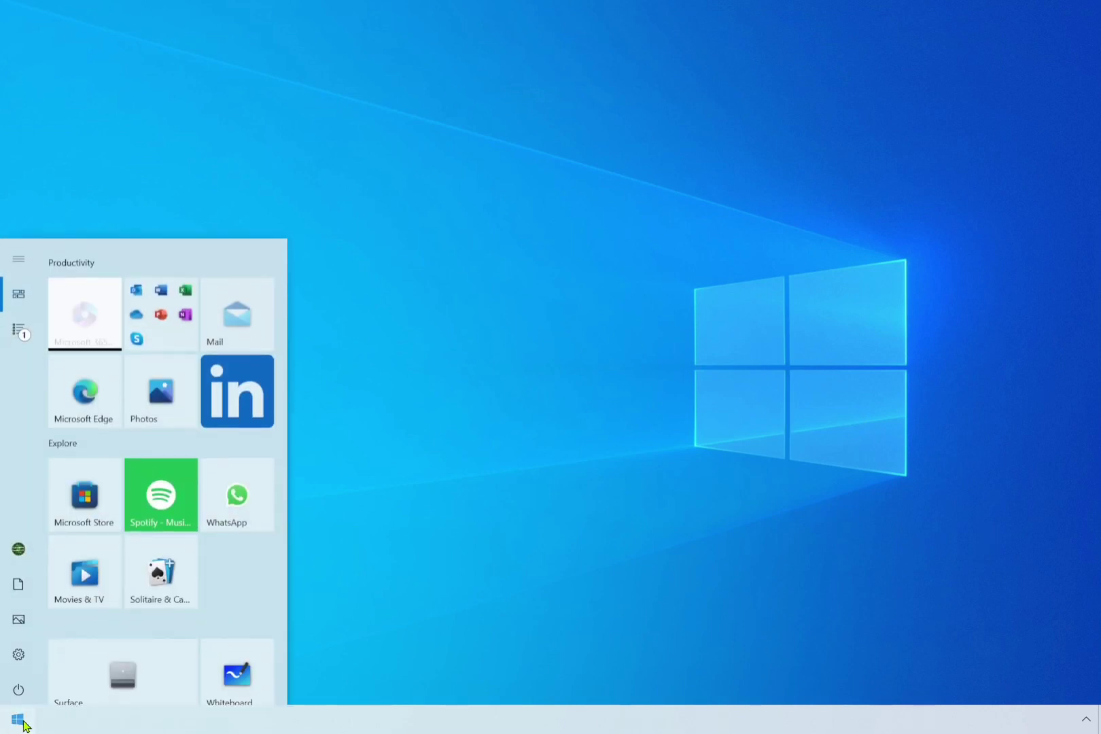
pyautogui.rightClick(80, 677)
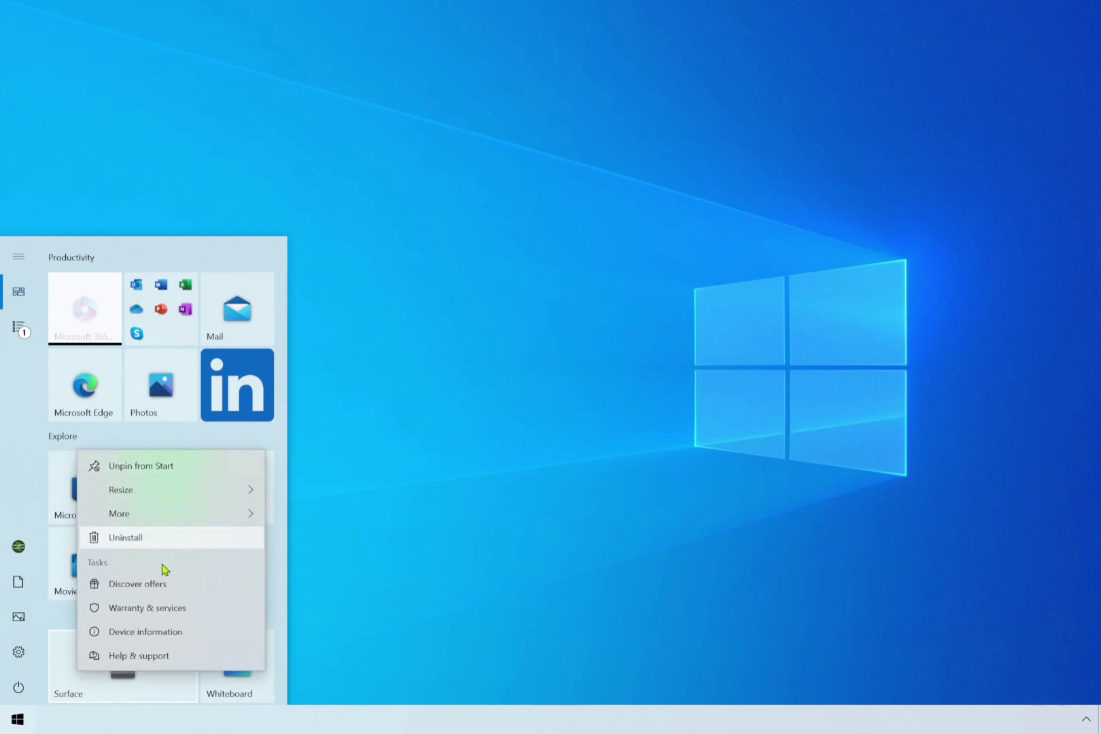
pyautogui.click(145, 469)
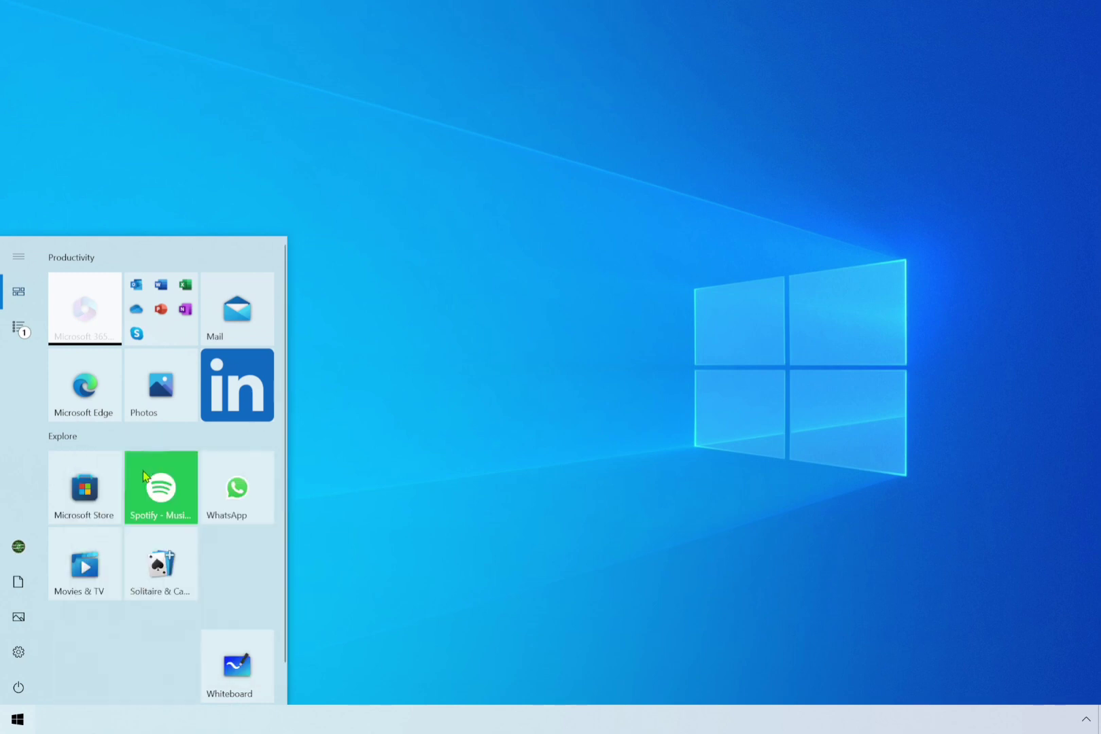
pyautogui.rightClick(231, 673)
pyautogui.click(307, 582)
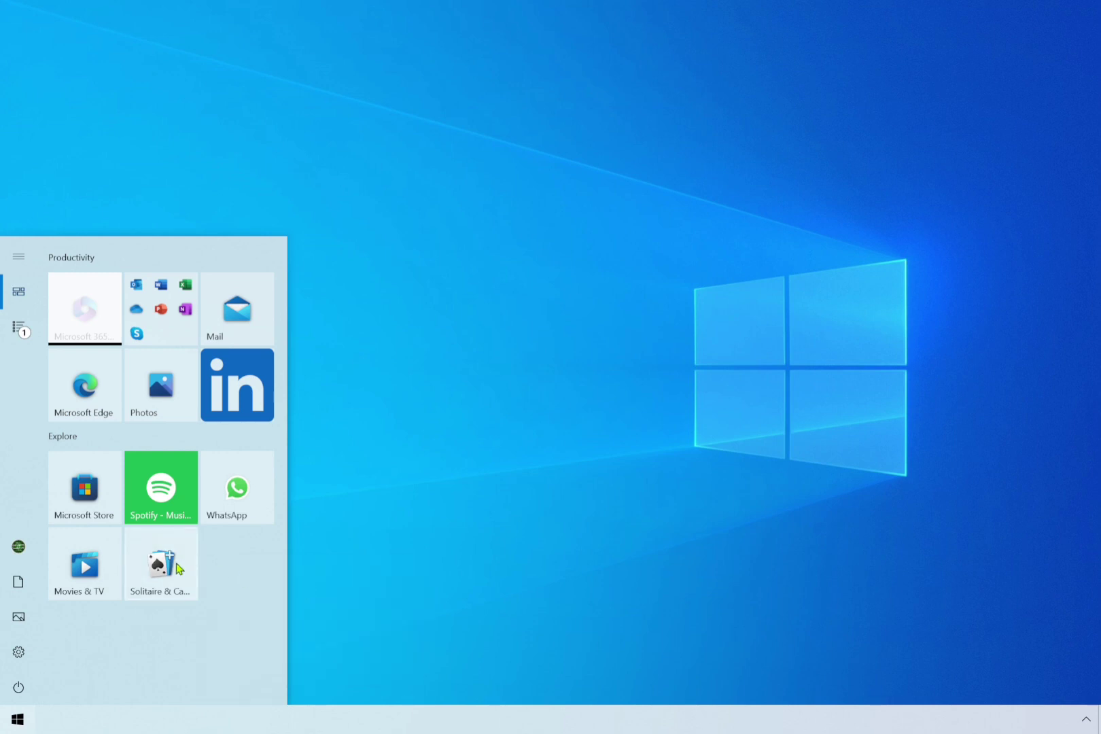
pyautogui.rightClick(177, 564)
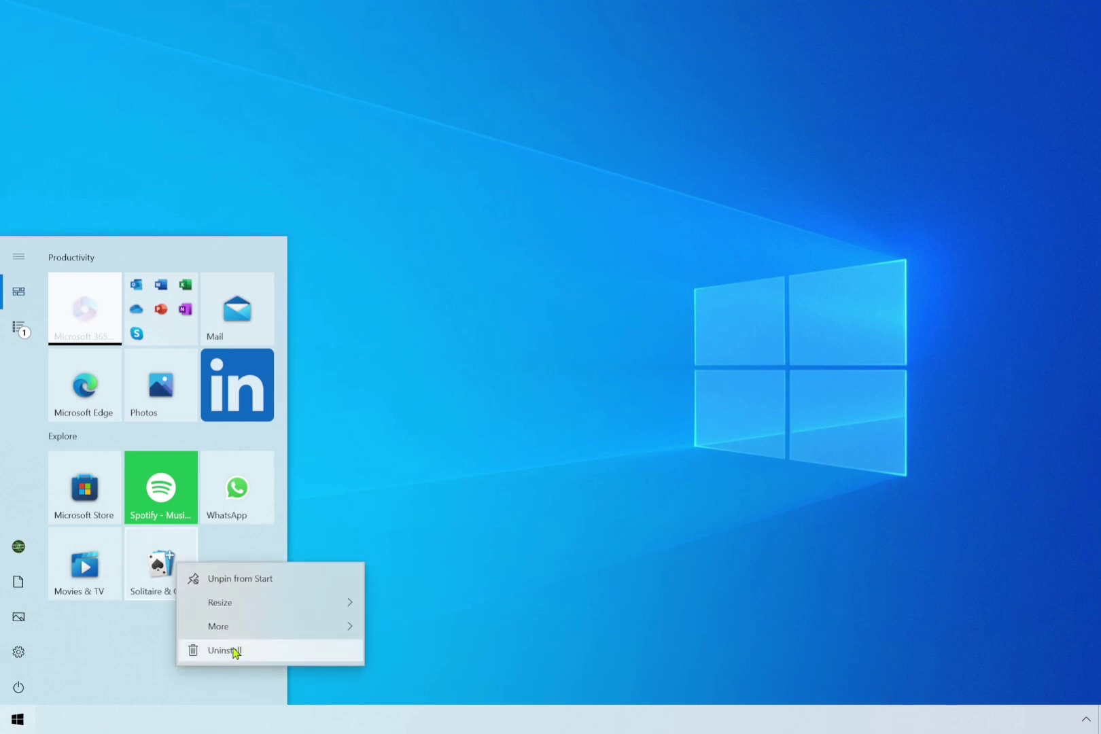
pyautogui.click(241, 583)
pyautogui.rightClick(119, 559)
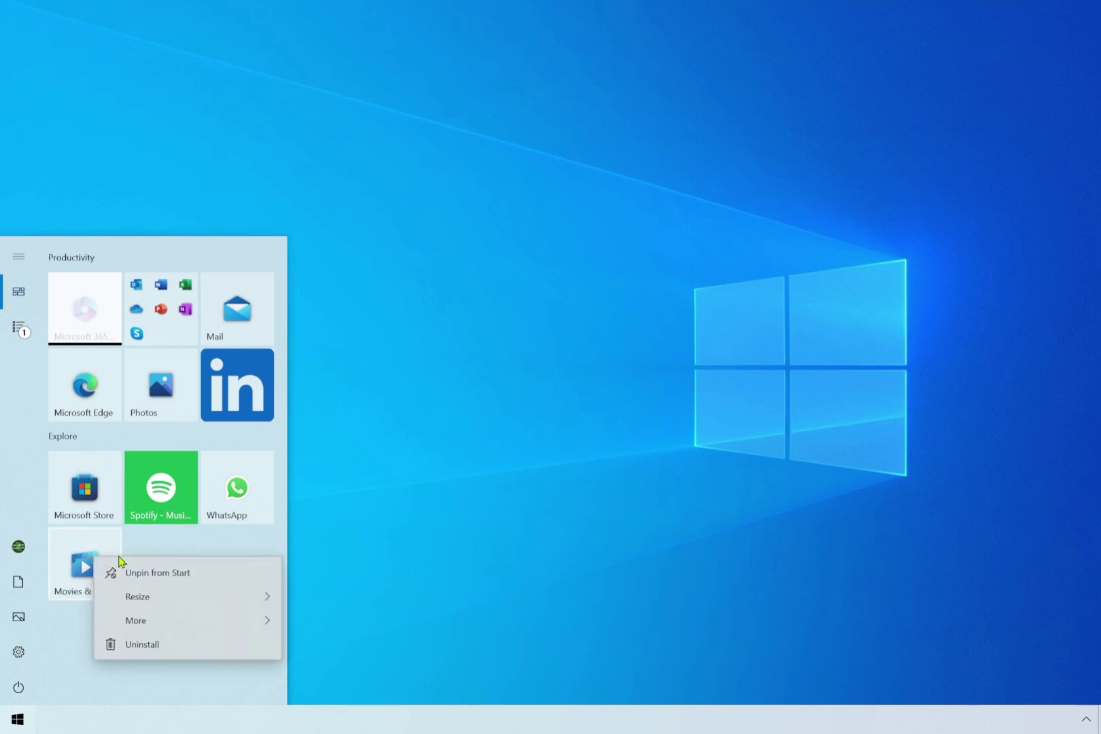
pyautogui.click(159, 573)
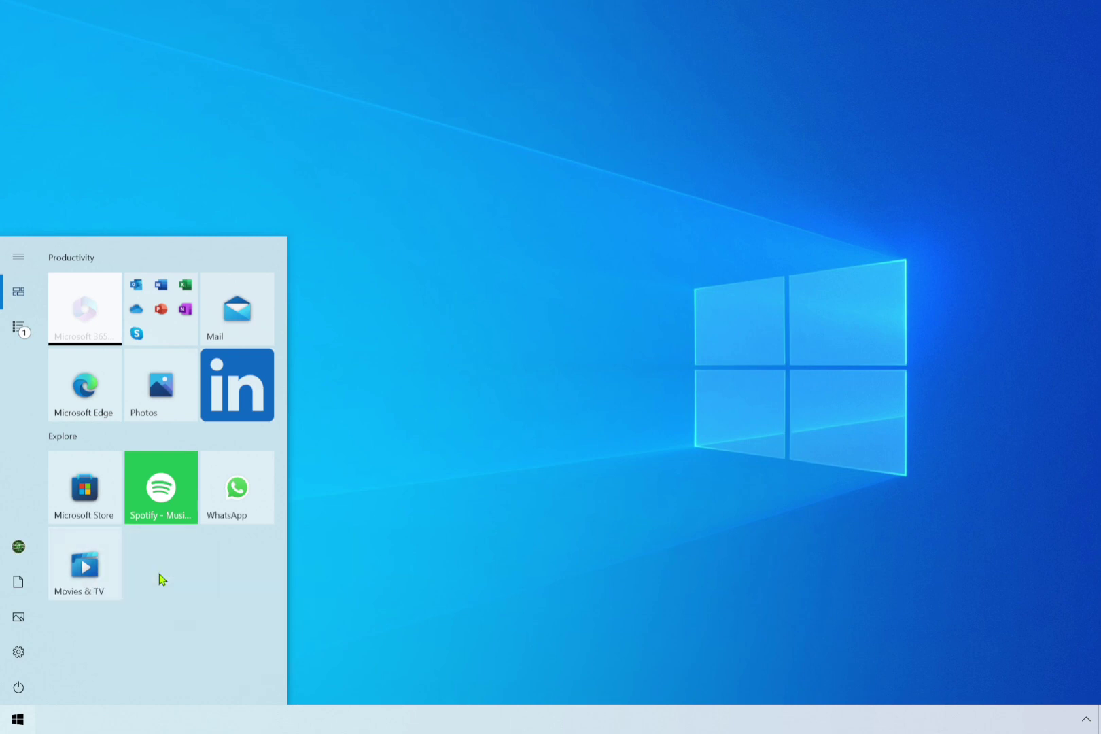
# Unpin the Microsoft Store, Spotify, WhatsApp and LinkedIn tiles from Start.
pyautogui.rightClick(85, 508)
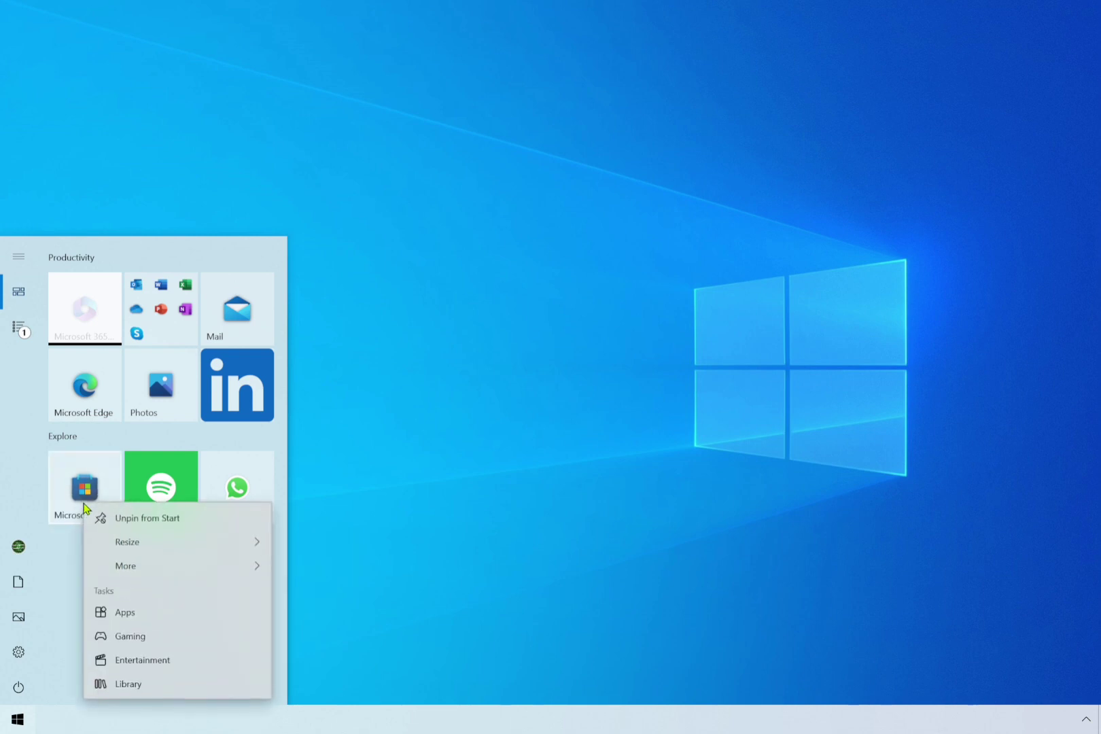
pyautogui.click(116, 520)
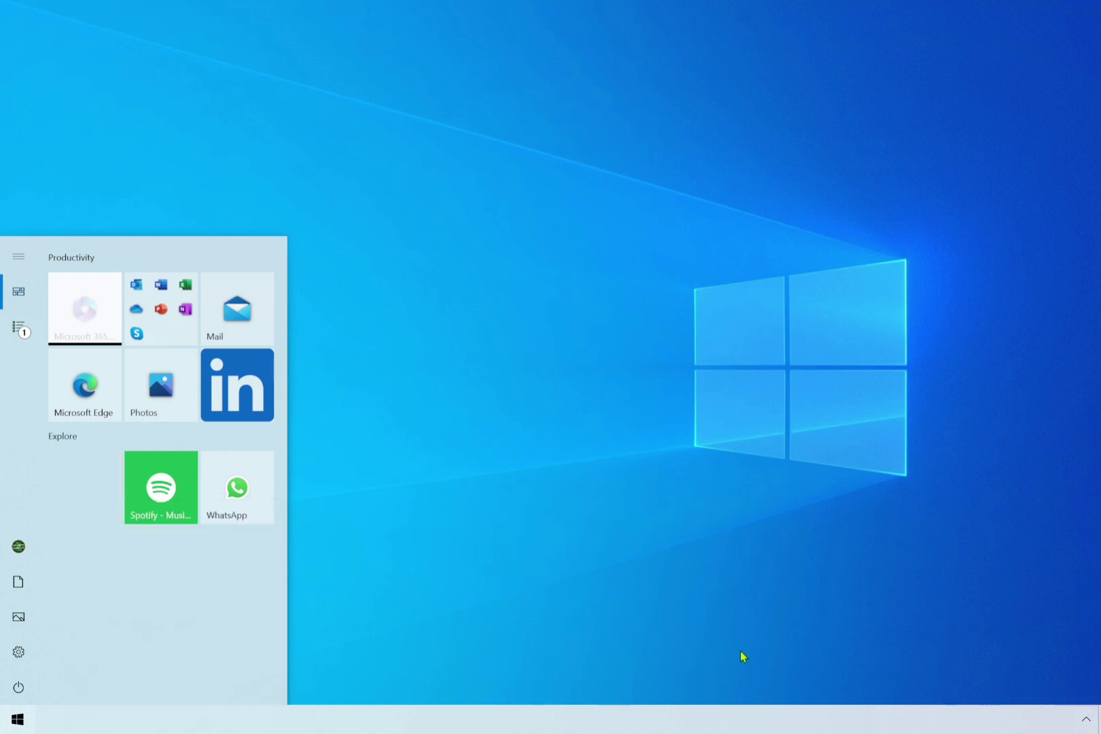
pyautogui.rightClick(148, 491)
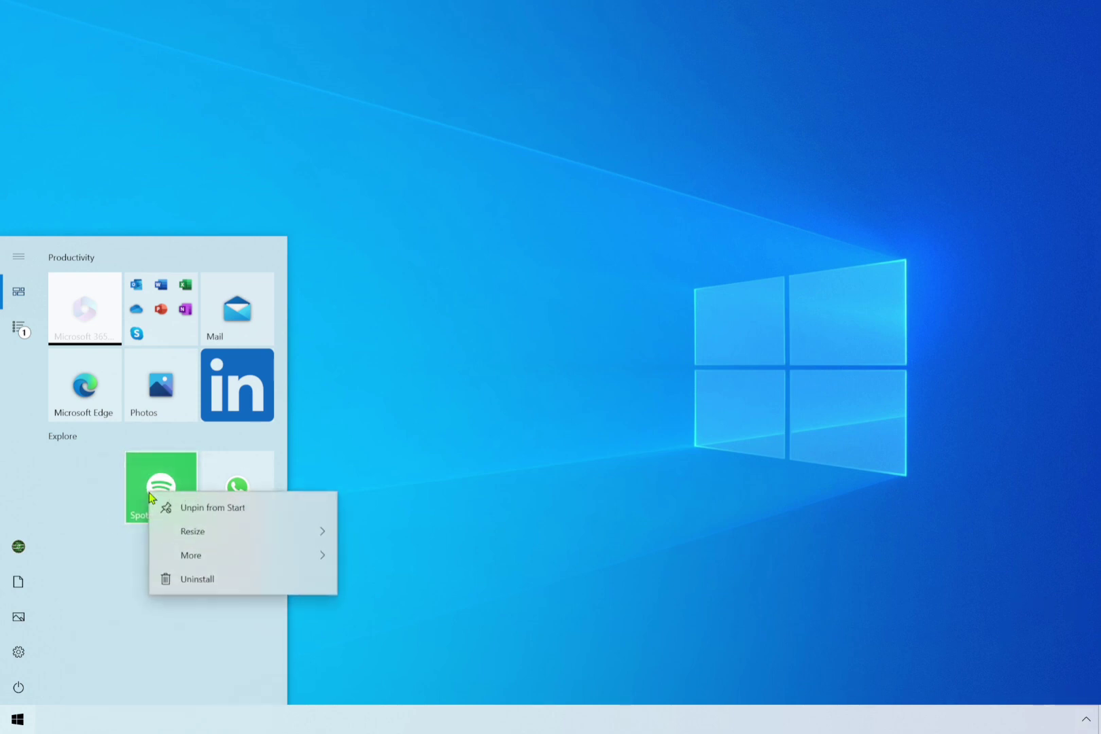
pyautogui.click(219, 515)
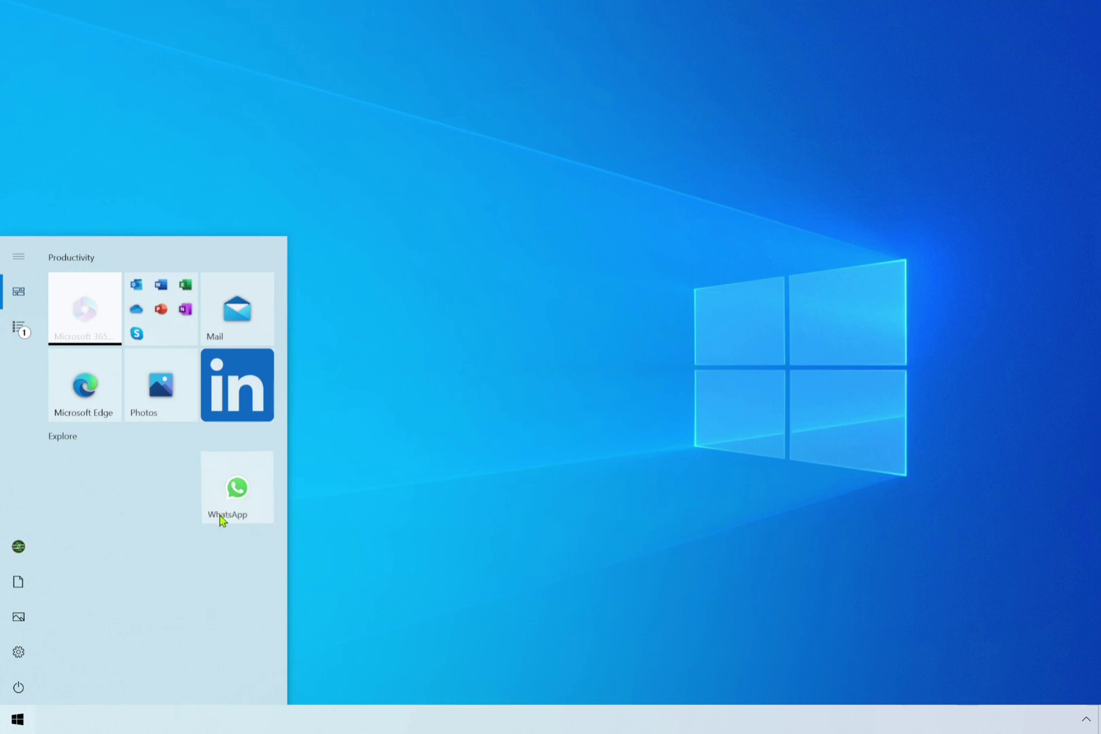
pyautogui.rightClick(219, 515)
pyautogui.click(277, 530)
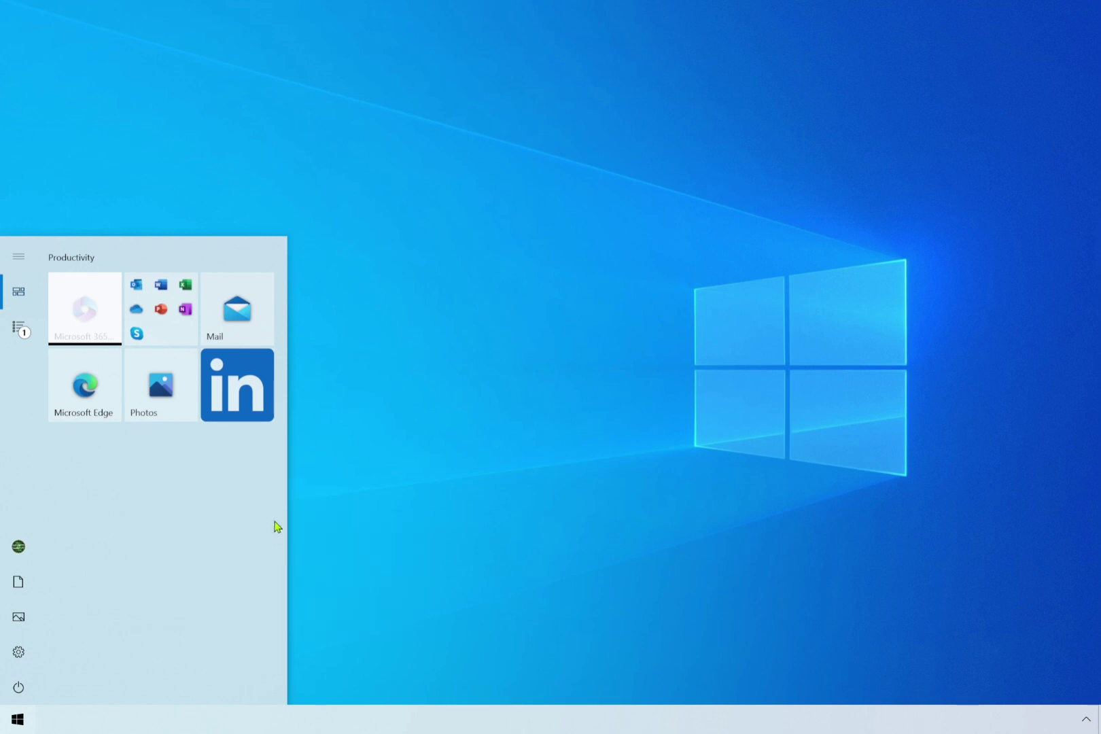
pyautogui.rightClick(224, 383)
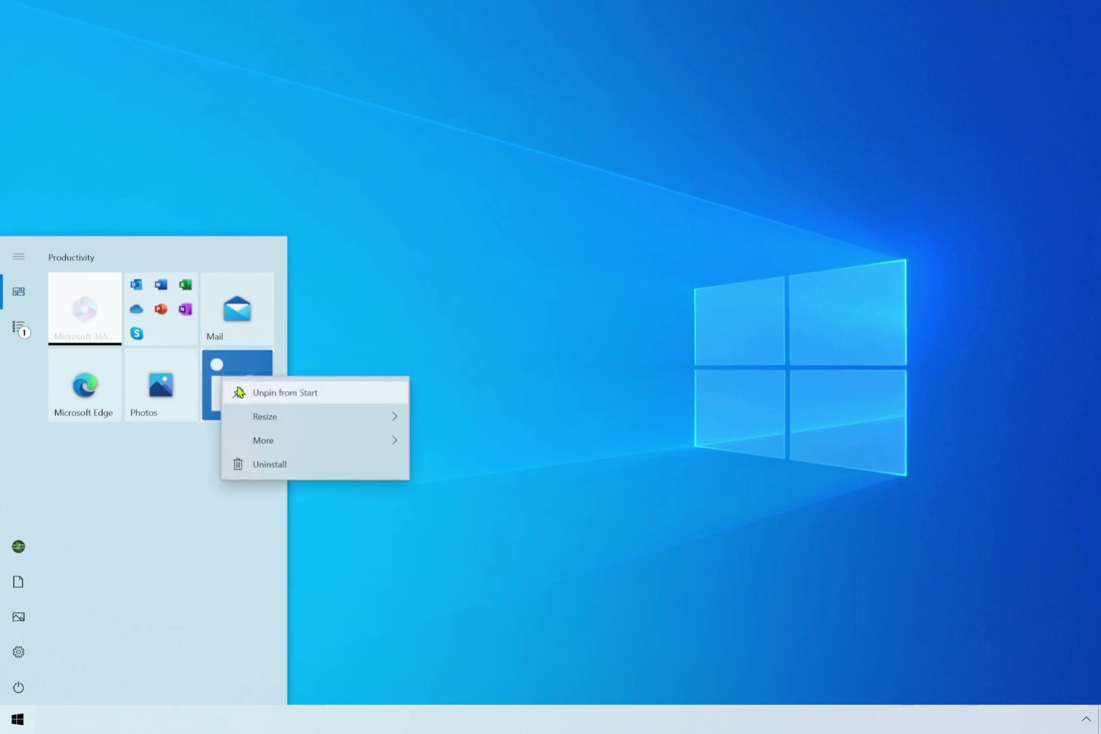
pyautogui.click(270, 393)
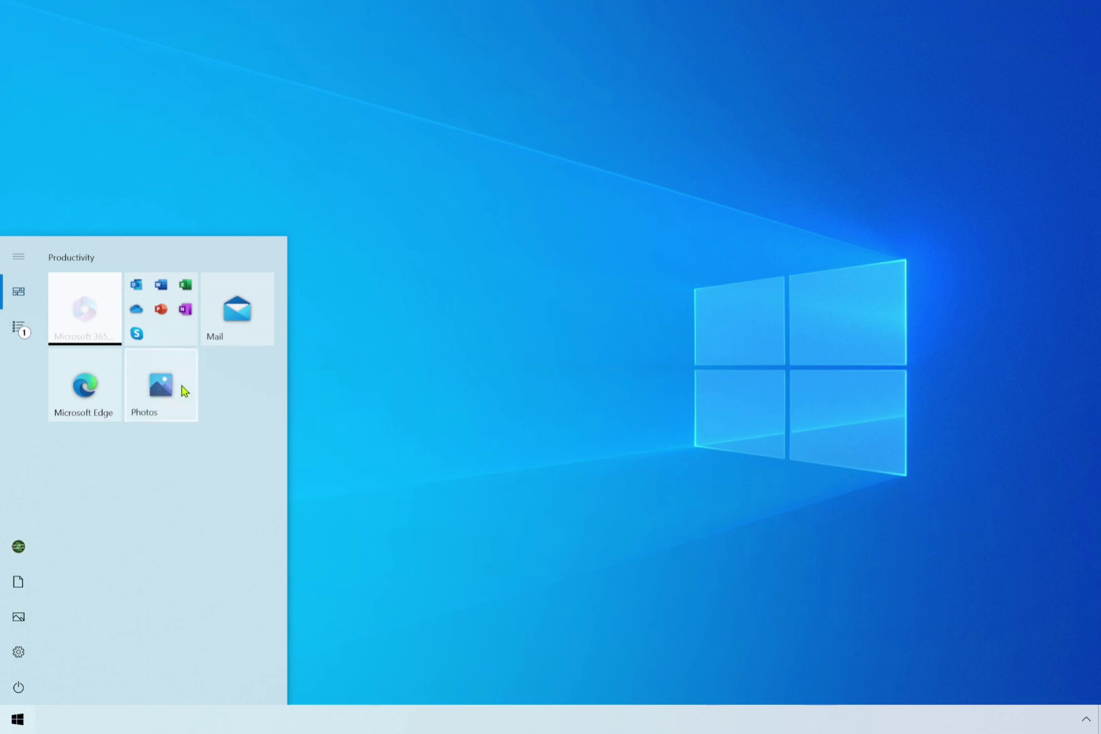
# Unpin Photos, Edge, Mail, the Office folder and Microsoft 365, then close the empty Start menu.
pyautogui.rightClick(183, 385)
pyautogui.click(201, 402)
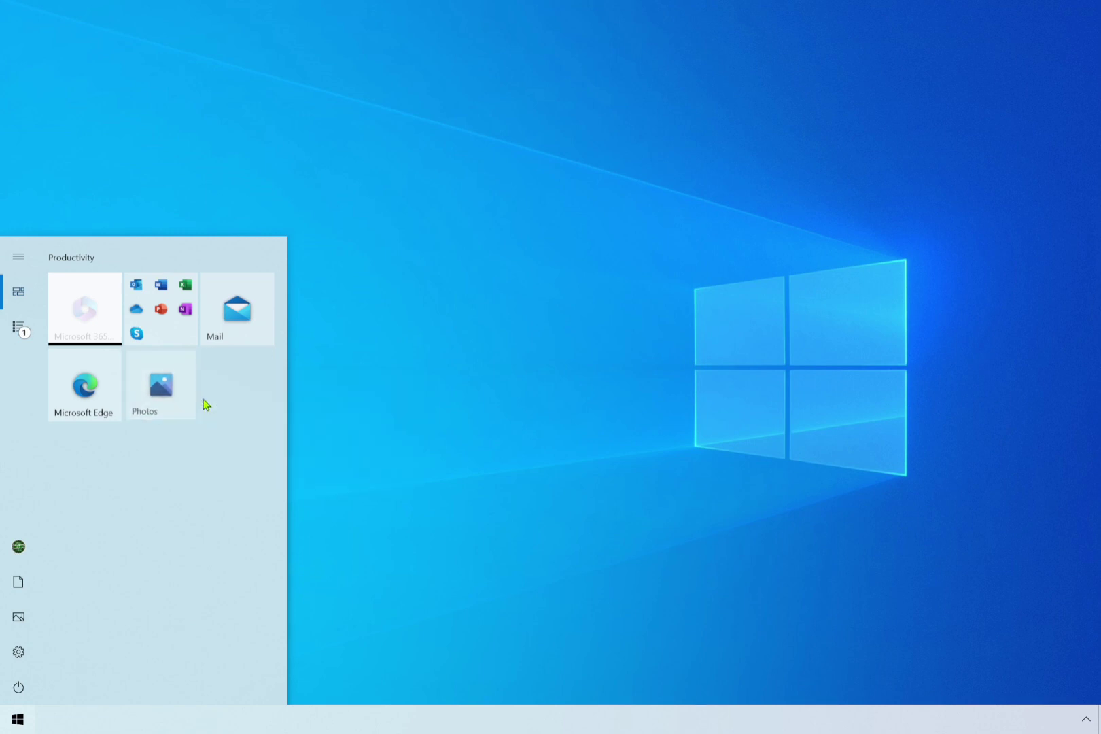
pyautogui.rightClick(59, 388)
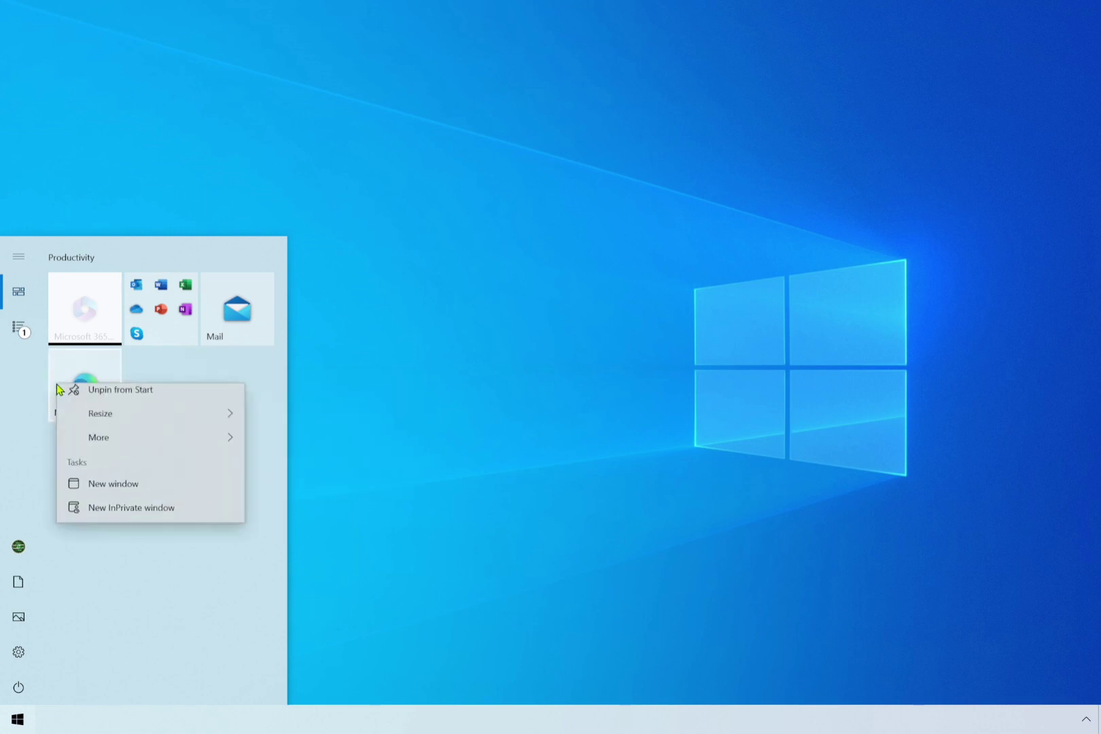
pyautogui.click(116, 399)
pyautogui.rightClick(245, 316)
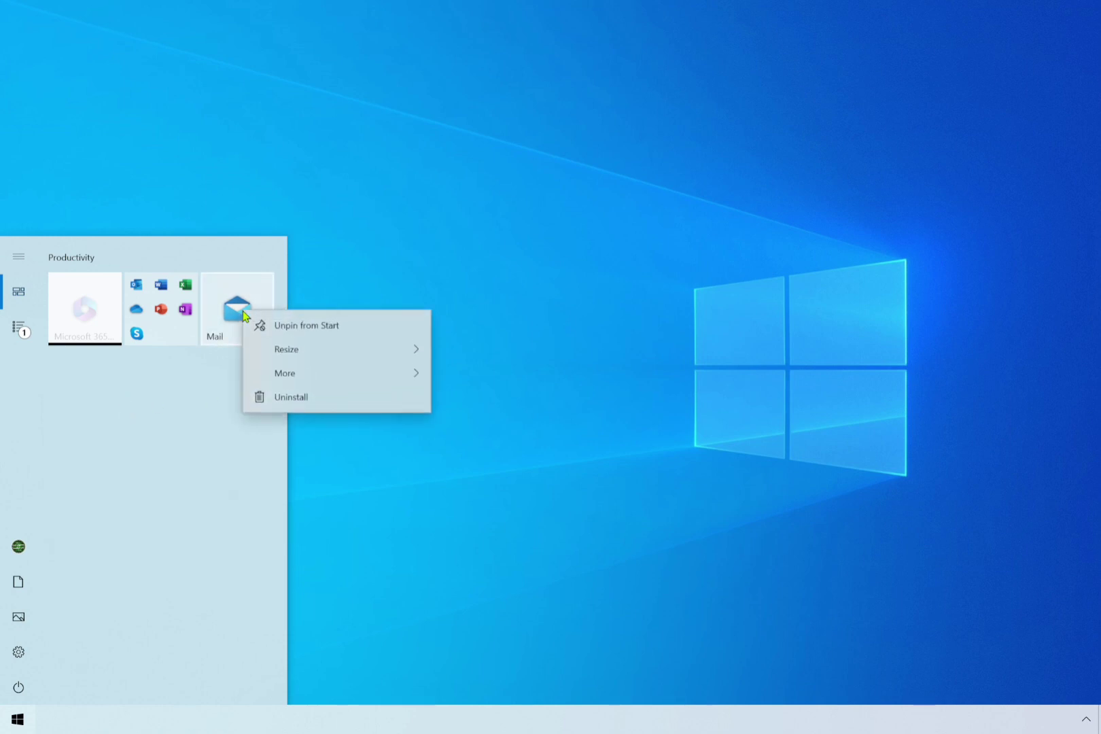
pyautogui.click(284, 338)
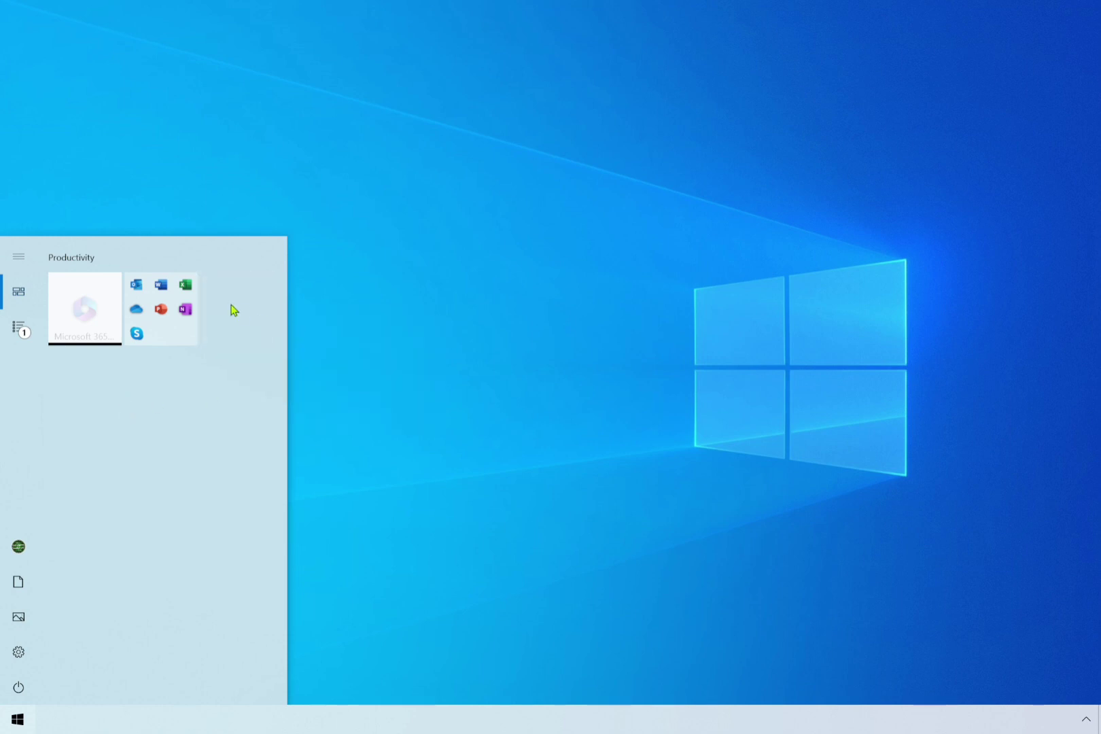
pyautogui.rightClick(184, 309)
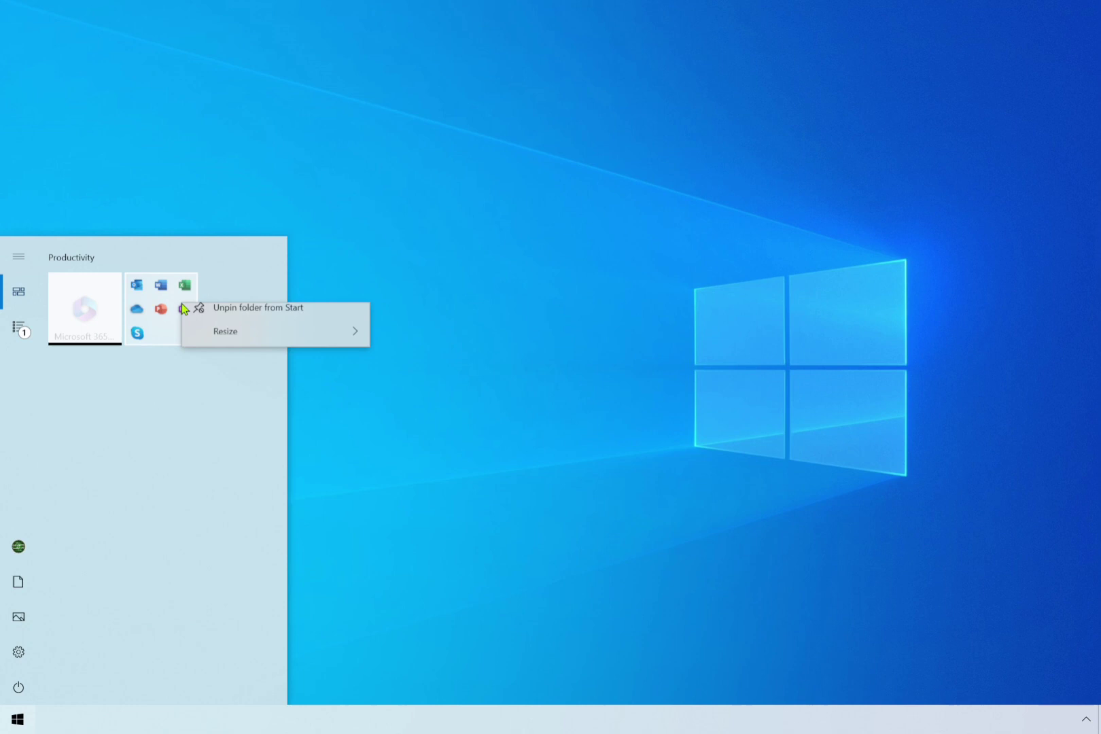
pyautogui.click(224, 315)
pyautogui.rightClick(111, 301)
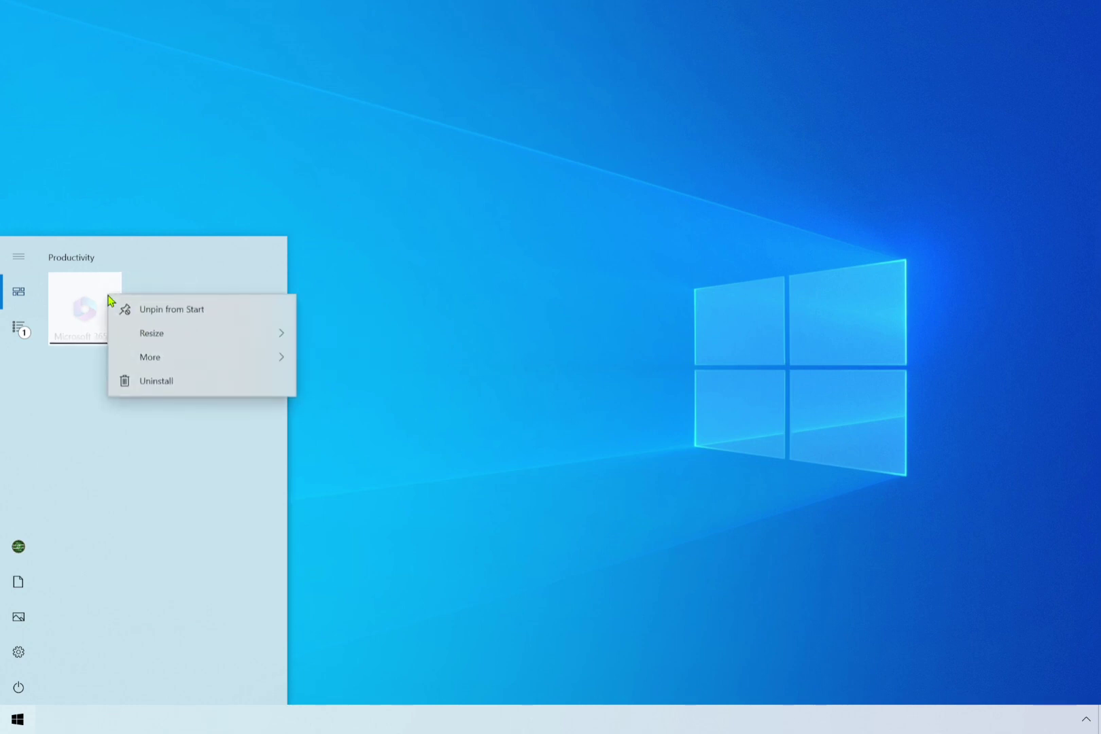
pyautogui.click(153, 317)
pyautogui.click(675, 453)
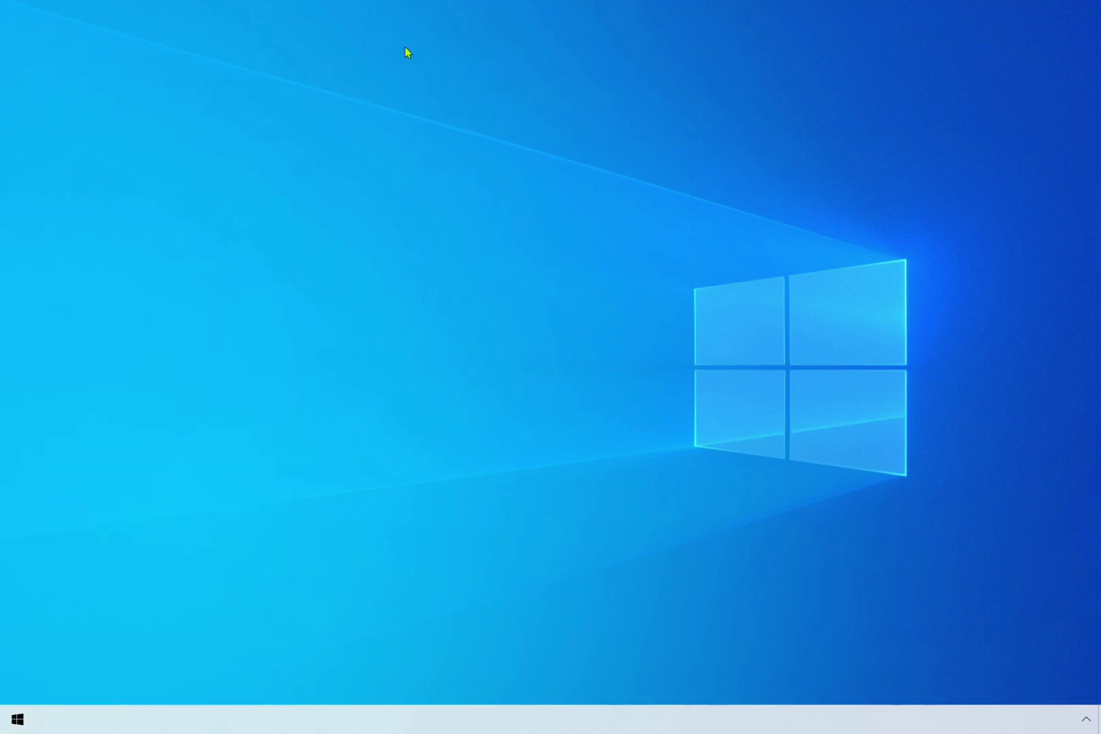